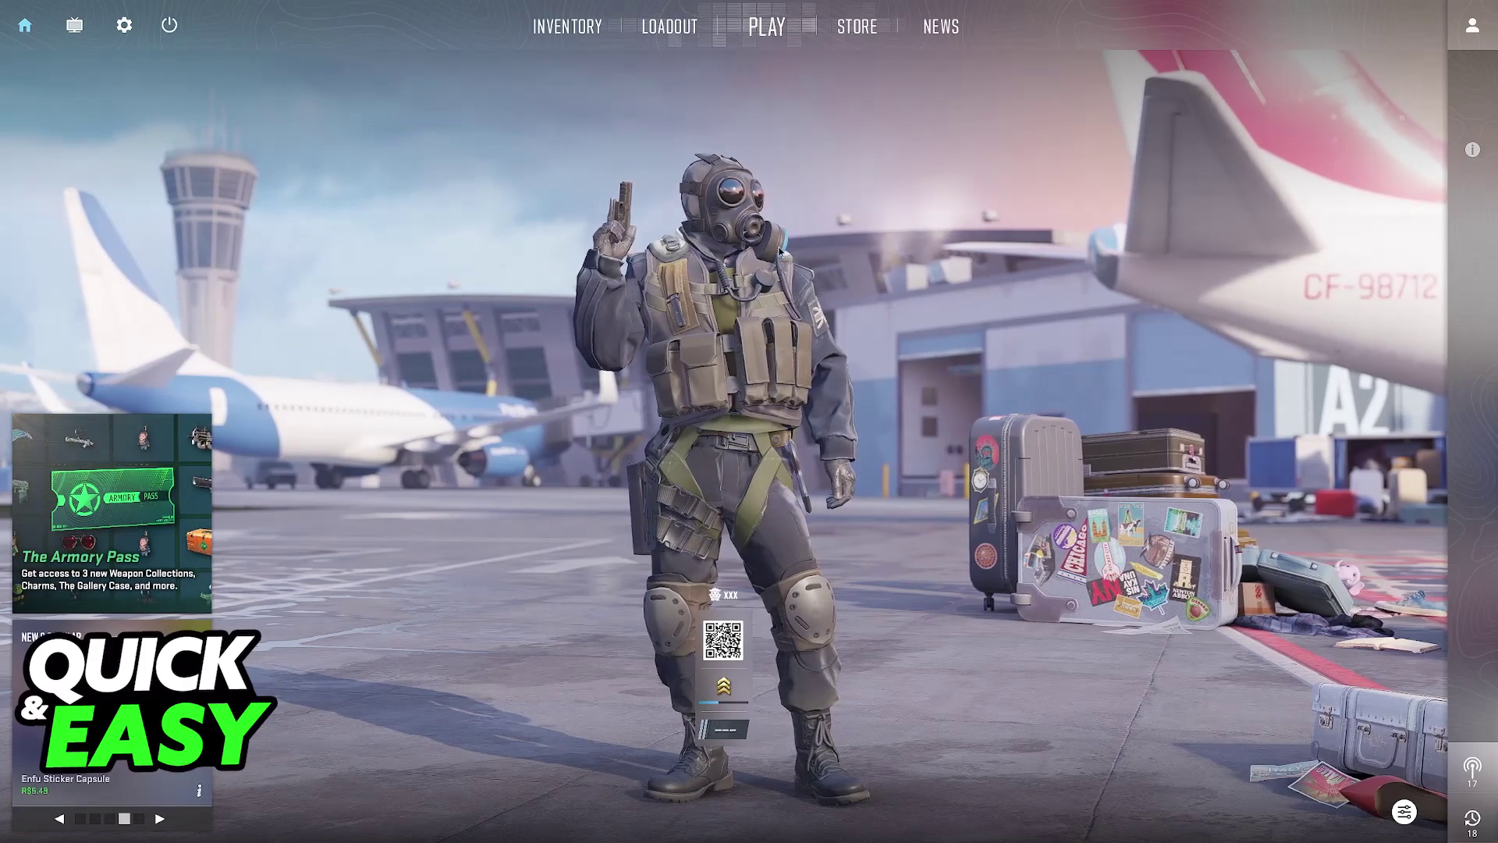
Browse the CS2 map pools for Competitive, Wingman and Casual modes.
{"action": "left_click", "coordinate": [767, 26]}
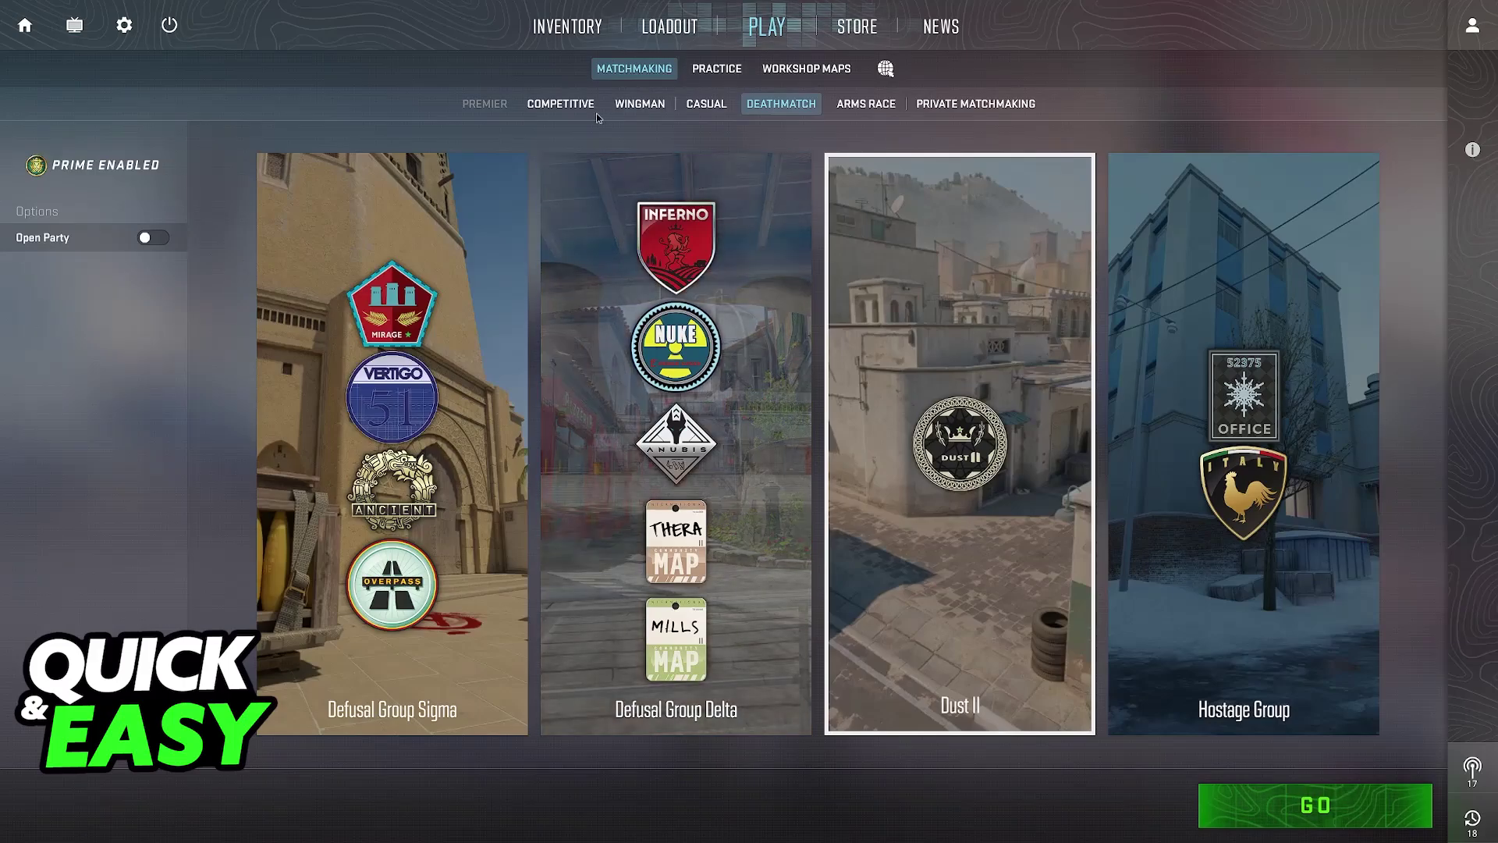
{"action": "left_click", "coordinate": [561, 104]}
{"action": "mouse_move", "coordinate": [486, 104]}
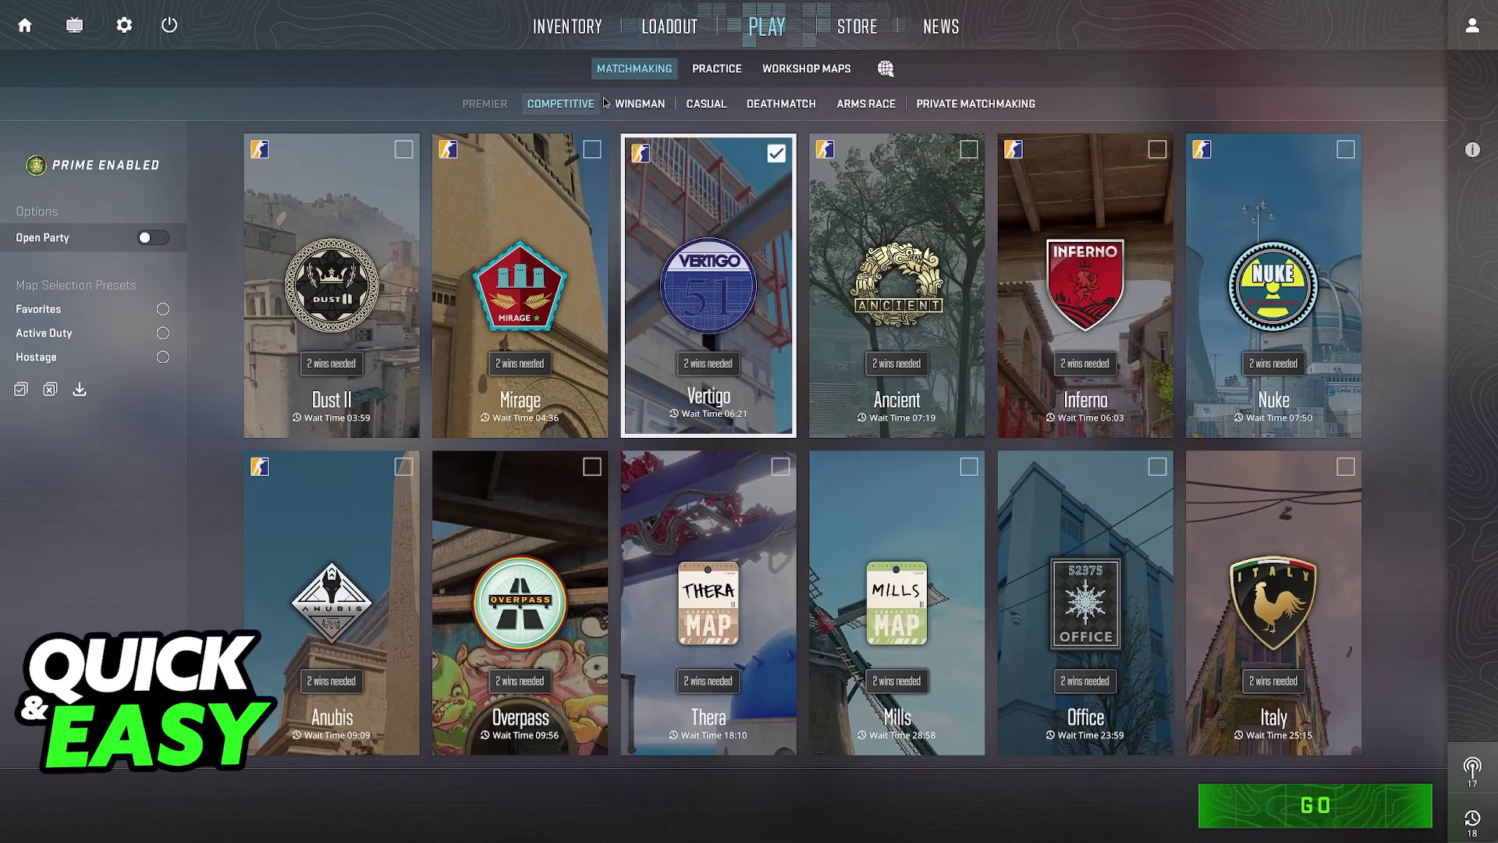
{"action": "left_click", "coordinate": [640, 103]}
{"action": "left_click", "coordinate": [714, 113]}
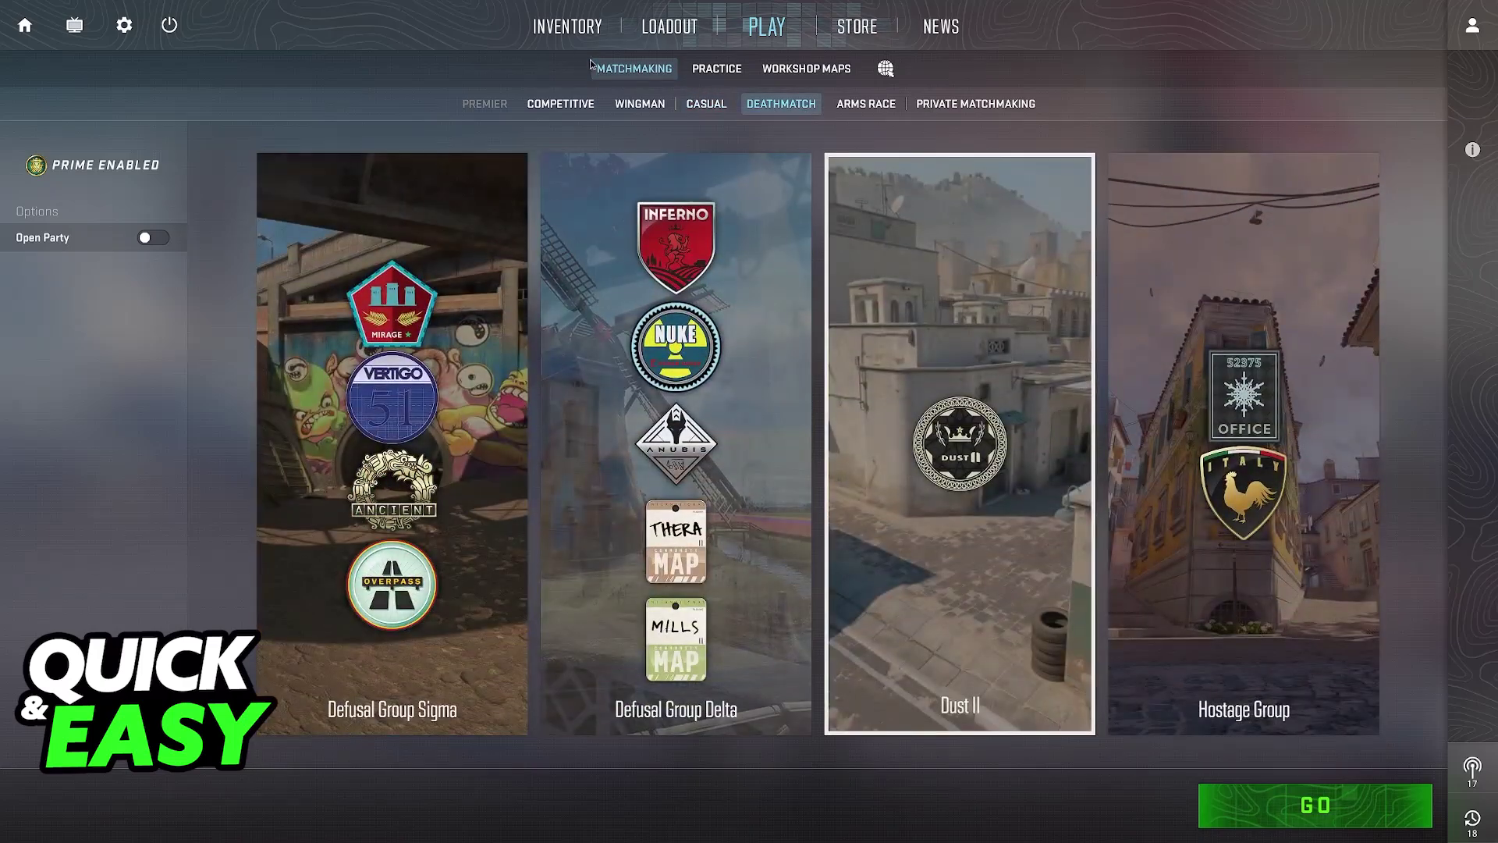
Return to the CS2 home screen, then open HLTV's All events list and Top Tier Calendar.
{"action": "key", "text": "Escape"}
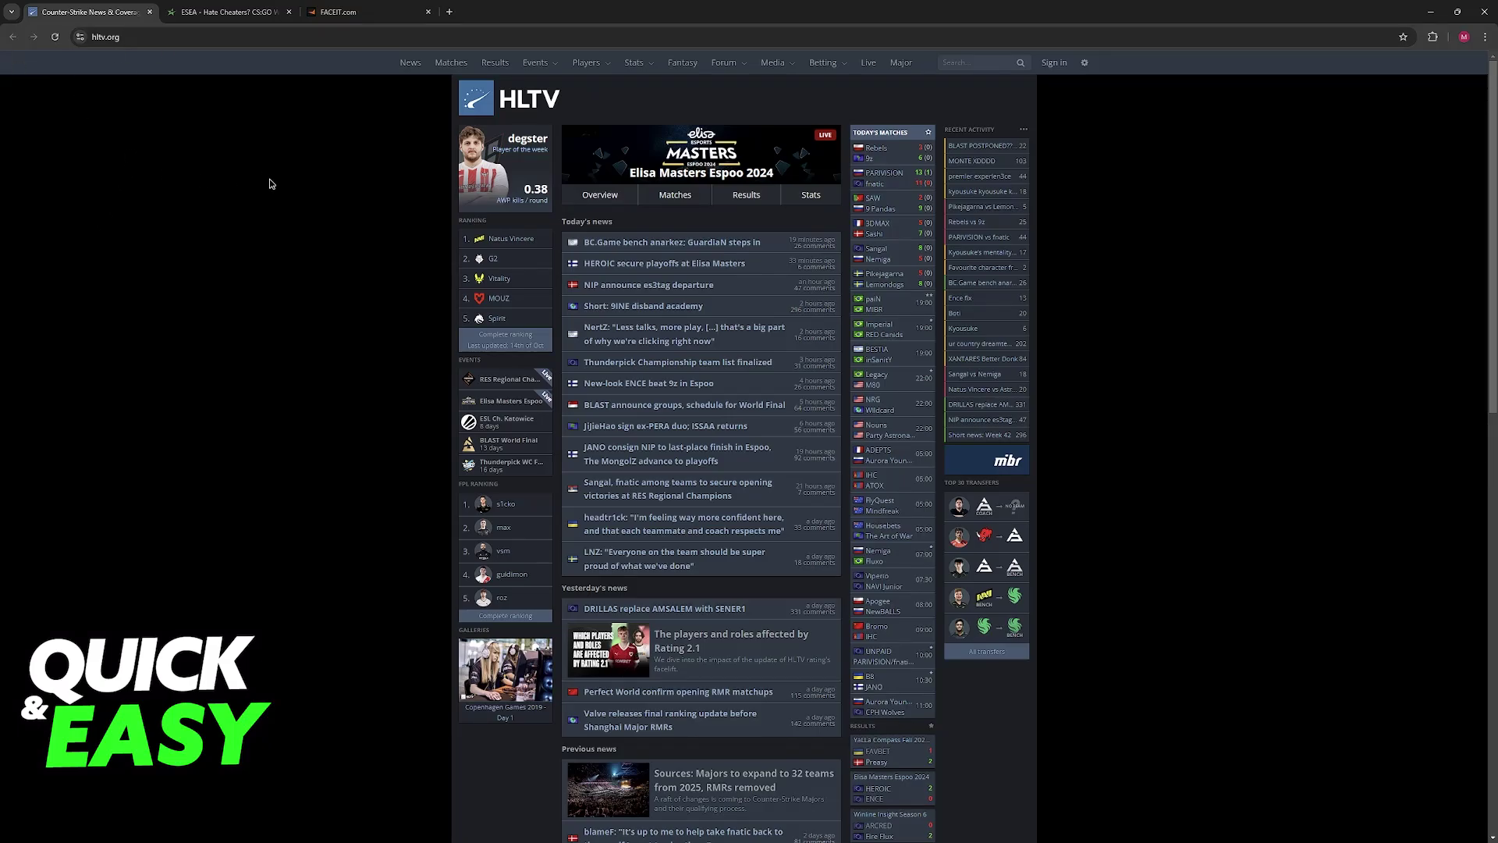
{"action": "scroll", "coordinate": [639, 406], "scroll_direction": "down", "scroll_amount": 3}
{"action": "scroll", "coordinate": [640, 406], "scroll_direction": "down", "scroll_amount": 3}
{"action": "scroll", "coordinate": [640, 407], "scroll_direction": "down", "scroll_amount": 3}
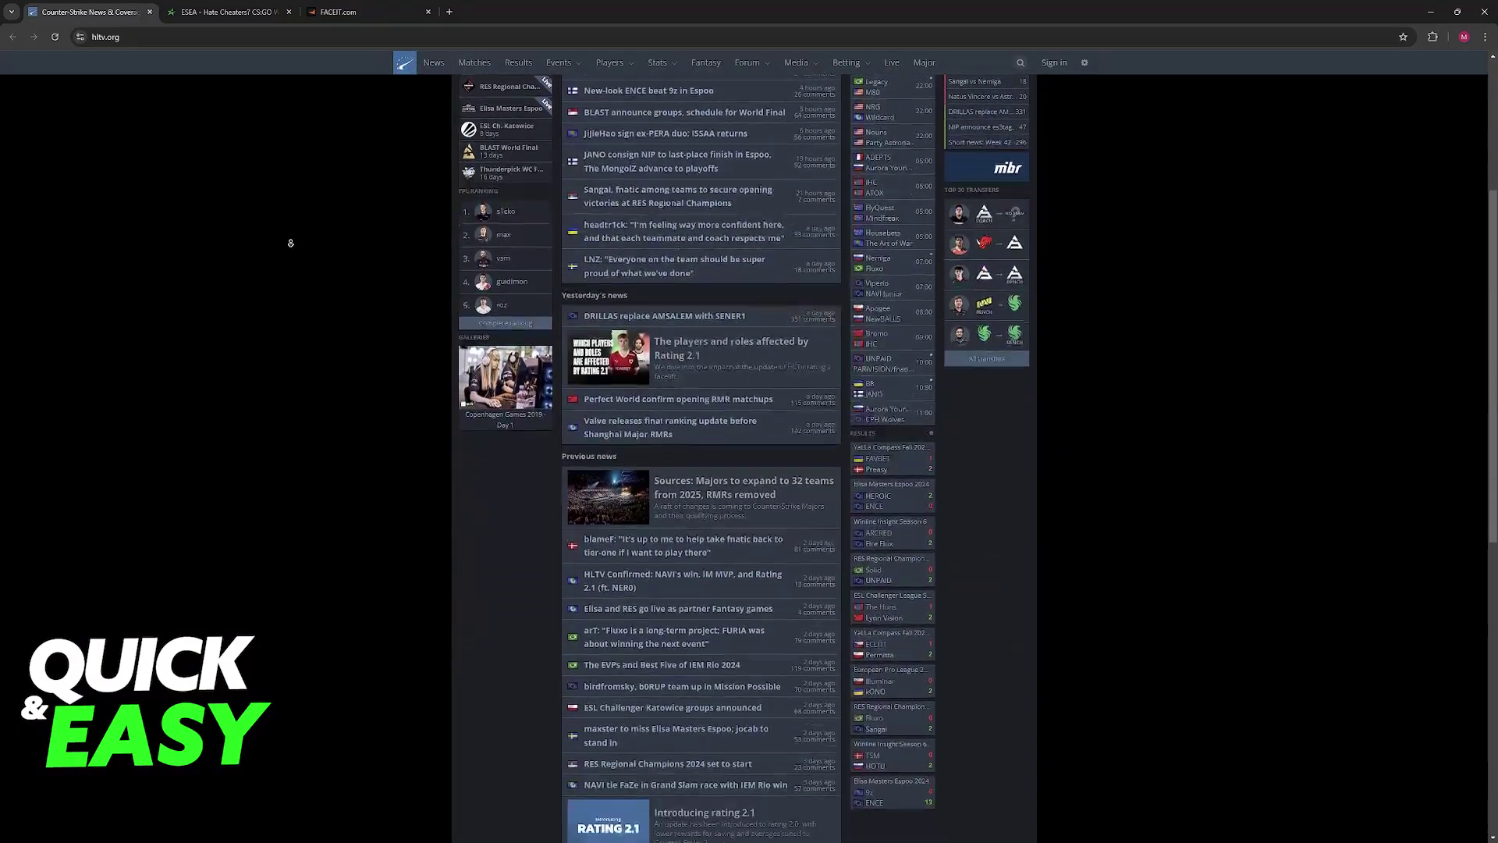
{"action": "scroll", "coordinate": [1054, 540], "scroll_direction": "up", "scroll_amount": 5}
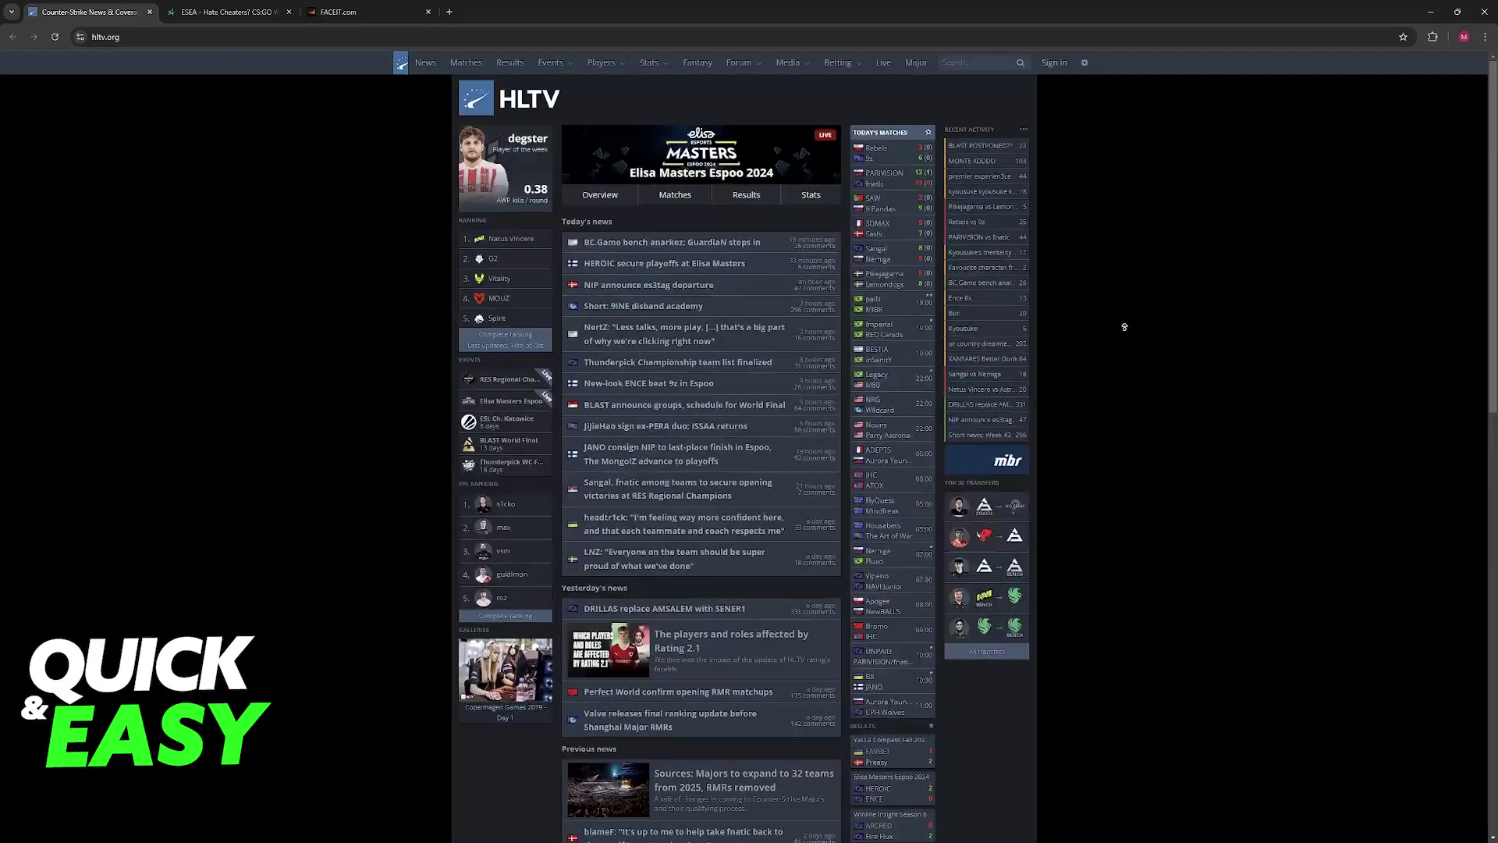
{"action": "mouse_move", "coordinate": [557, 62]}
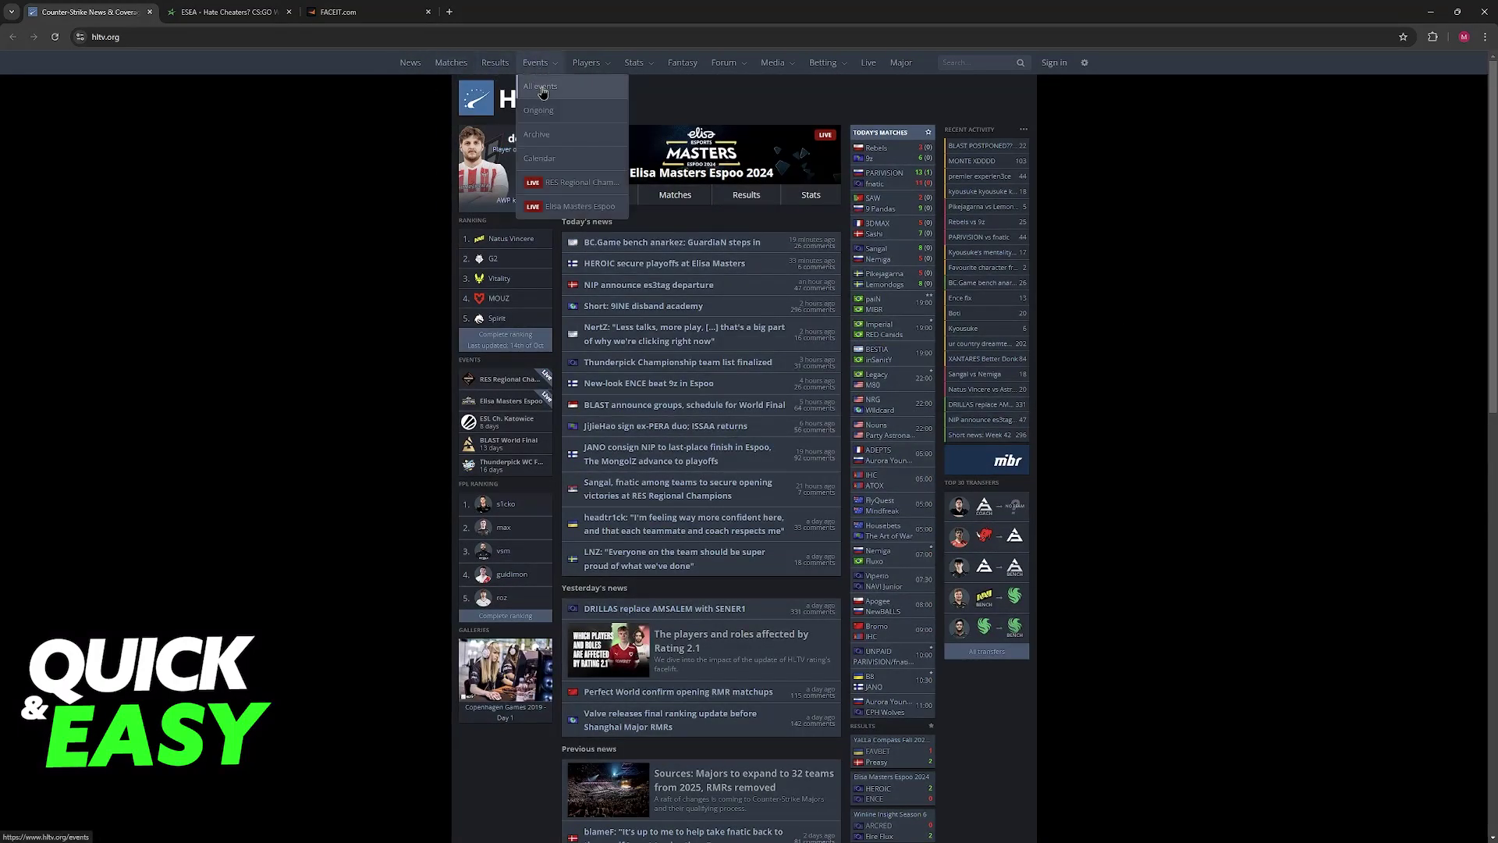
{"action": "left_click", "coordinate": [562, 83]}
{"action": "scroll", "coordinate": [352, 291], "scroll_direction": "down", "scroll_amount": 2}
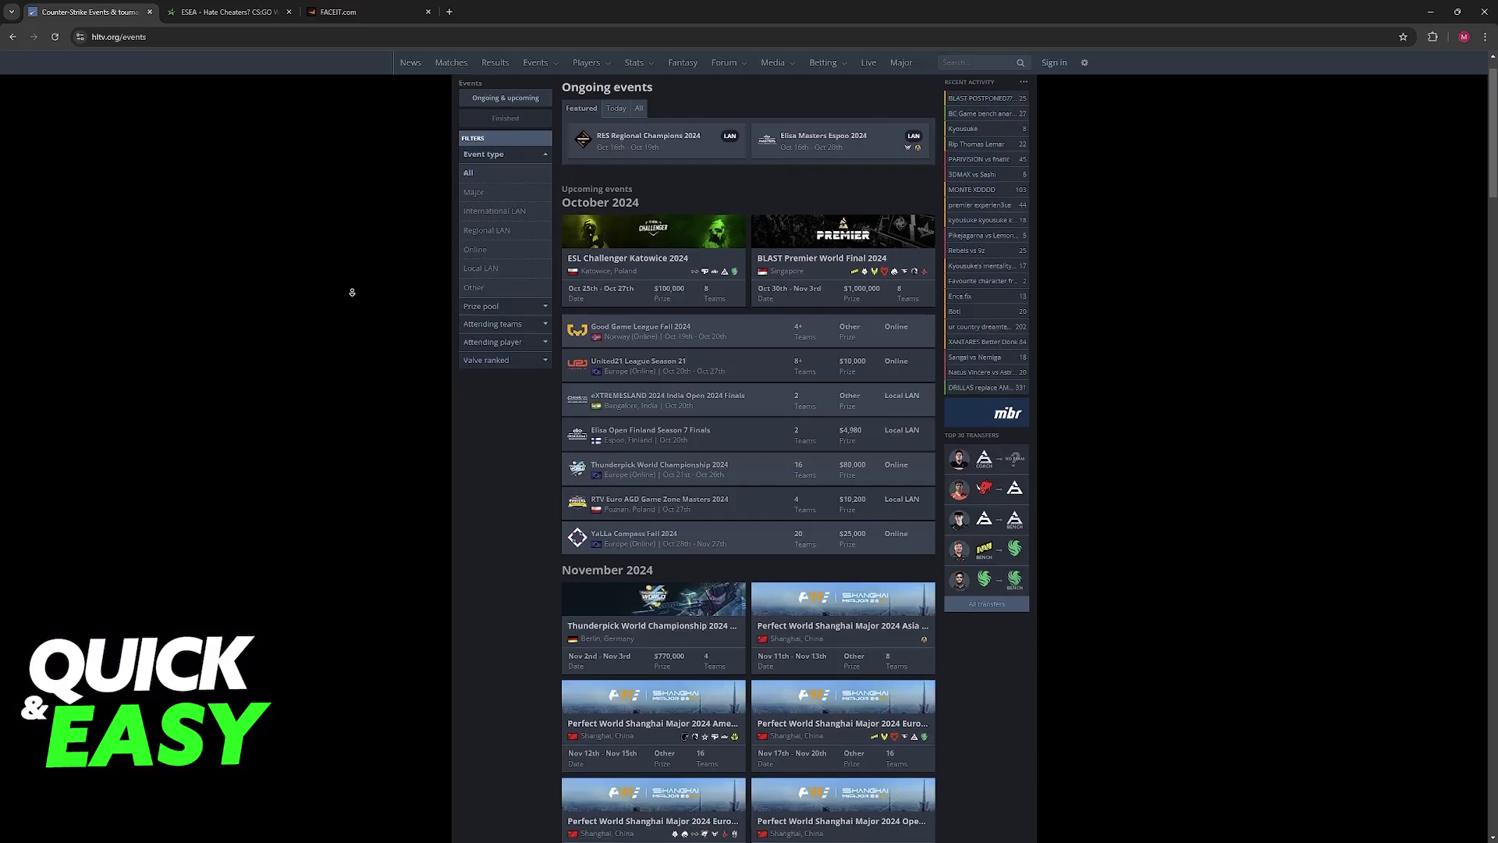
{"action": "scroll", "coordinate": [352, 292], "scroll_direction": "down", "scroll_amount": 2}
{"action": "scroll", "coordinate": [352, 292], "scroll_direction": "down", "scroll_amount": 3}
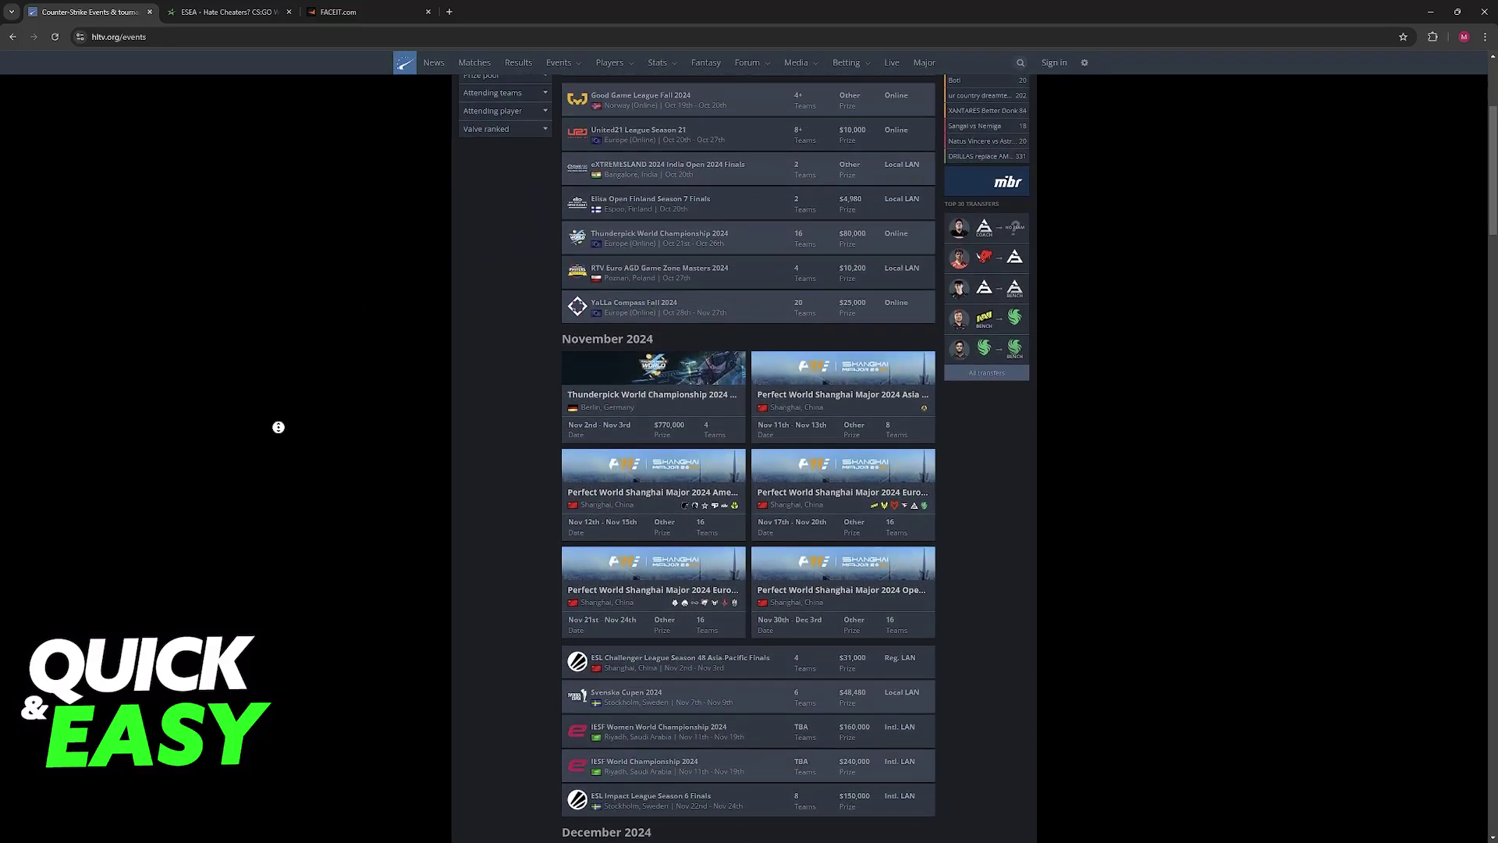
{"action": "scroll", "coordinate": [272, 428], "scroll_direction": "up", "scroll_amount": 4}
{"action": "scroll", "coordinate": [1076, 503], "scroll_direction": "down", "scroll_amount": 3}
{"action": "scroll", "coordinate": [1171, 422], "scroll_direction": "down", "scroll_amount": 5}
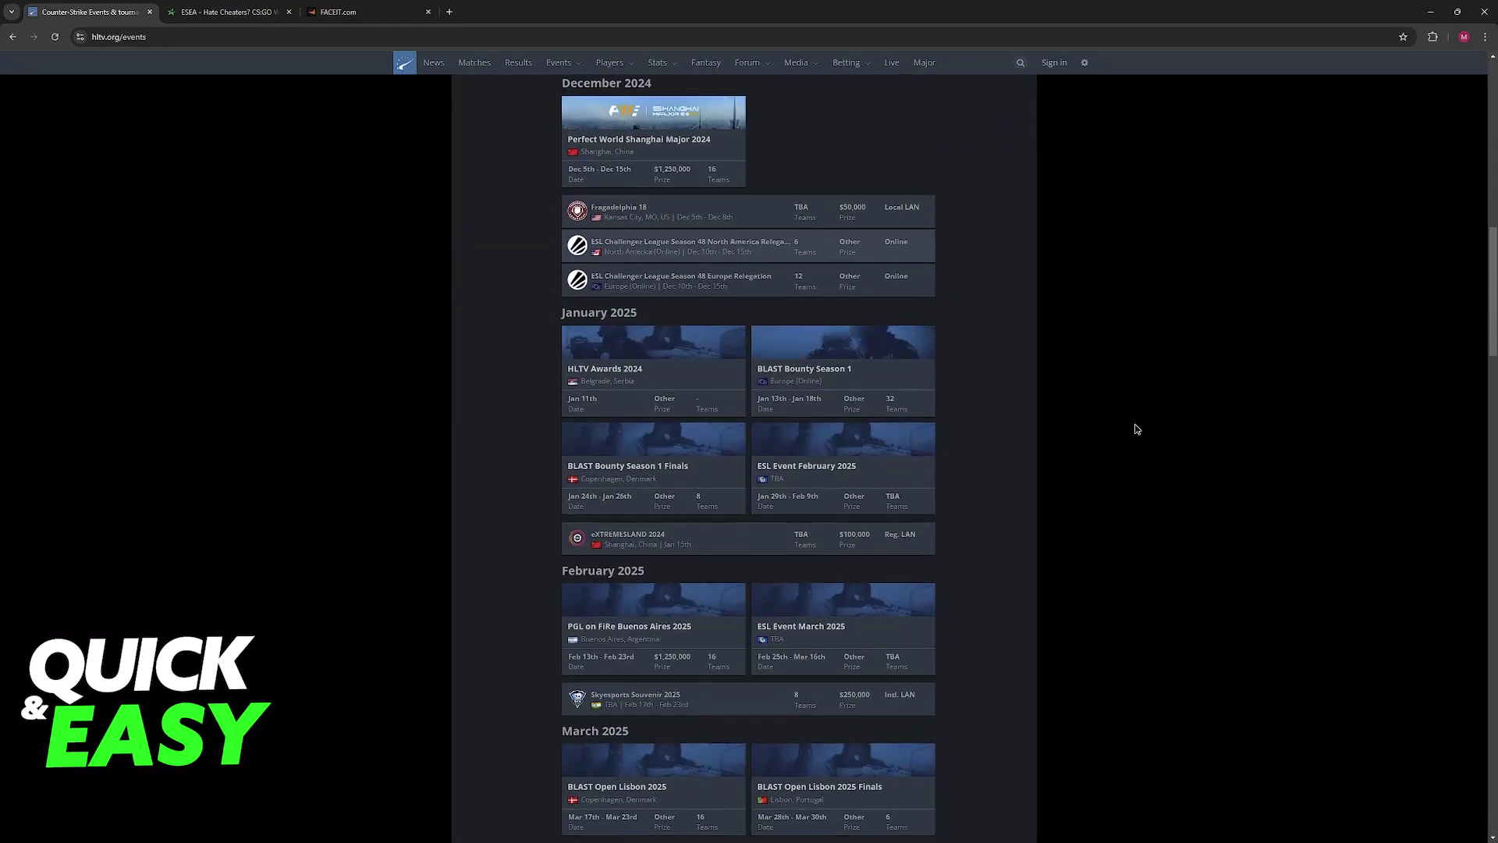
{"action": "scroll", "coordinate": [1098, 457], "scroll_direction": "down", "scroll_amount": 2}
{"action": "scroll", "coordinate": [1054, 398], "scroll_direction": "down", "scroll_amount": 2}
{"action": "scroll", "coordinate": [1053, 515], "scroll_direction": "down", "scroll_amount": 5}
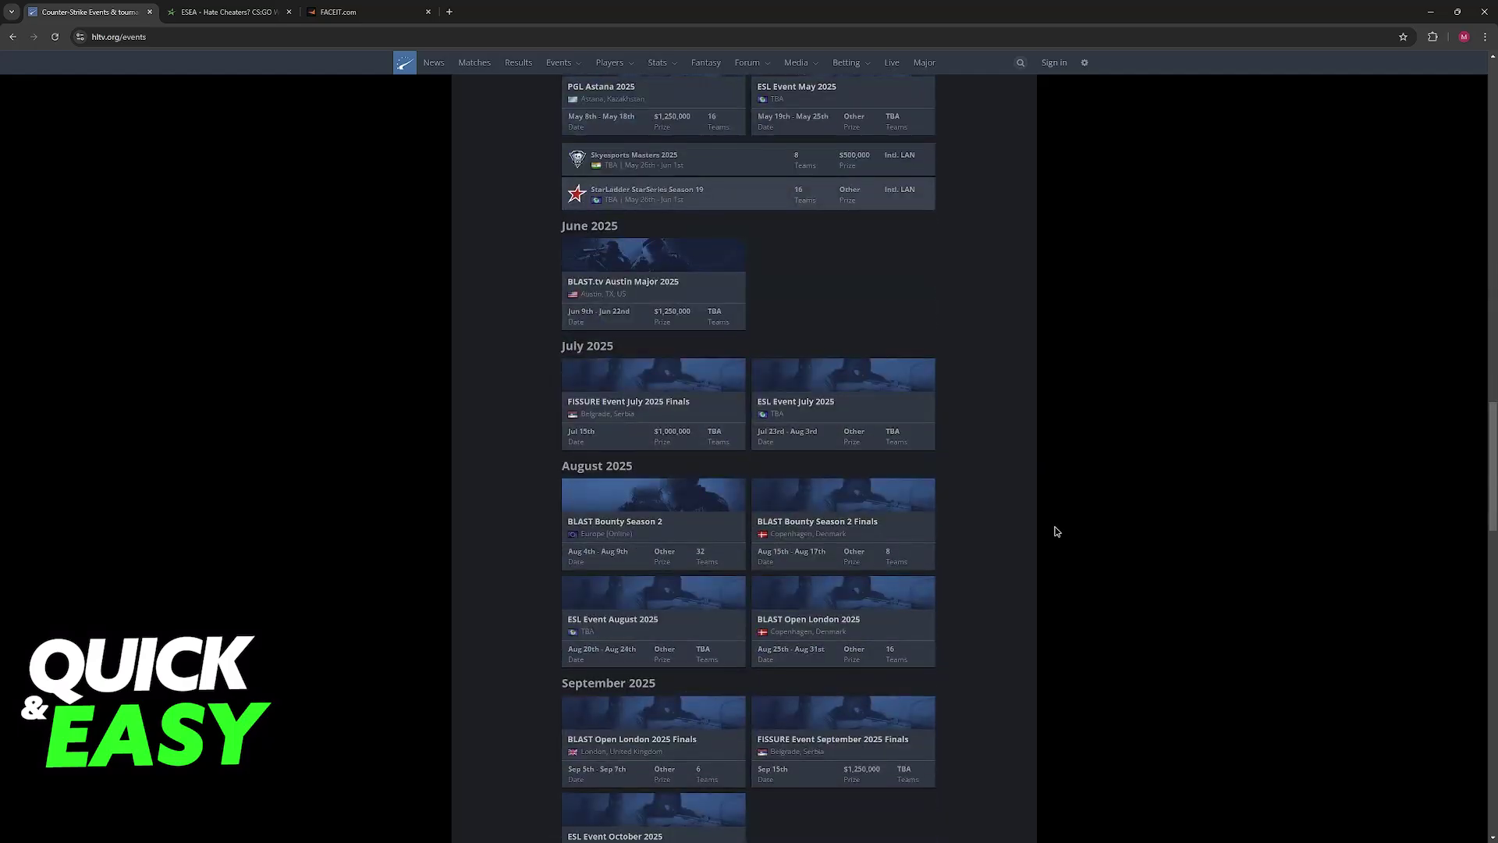
{"action": "scroll", "coordinate": [1054, 562], "scroll_direction": "up", "scroll_amount": 15}
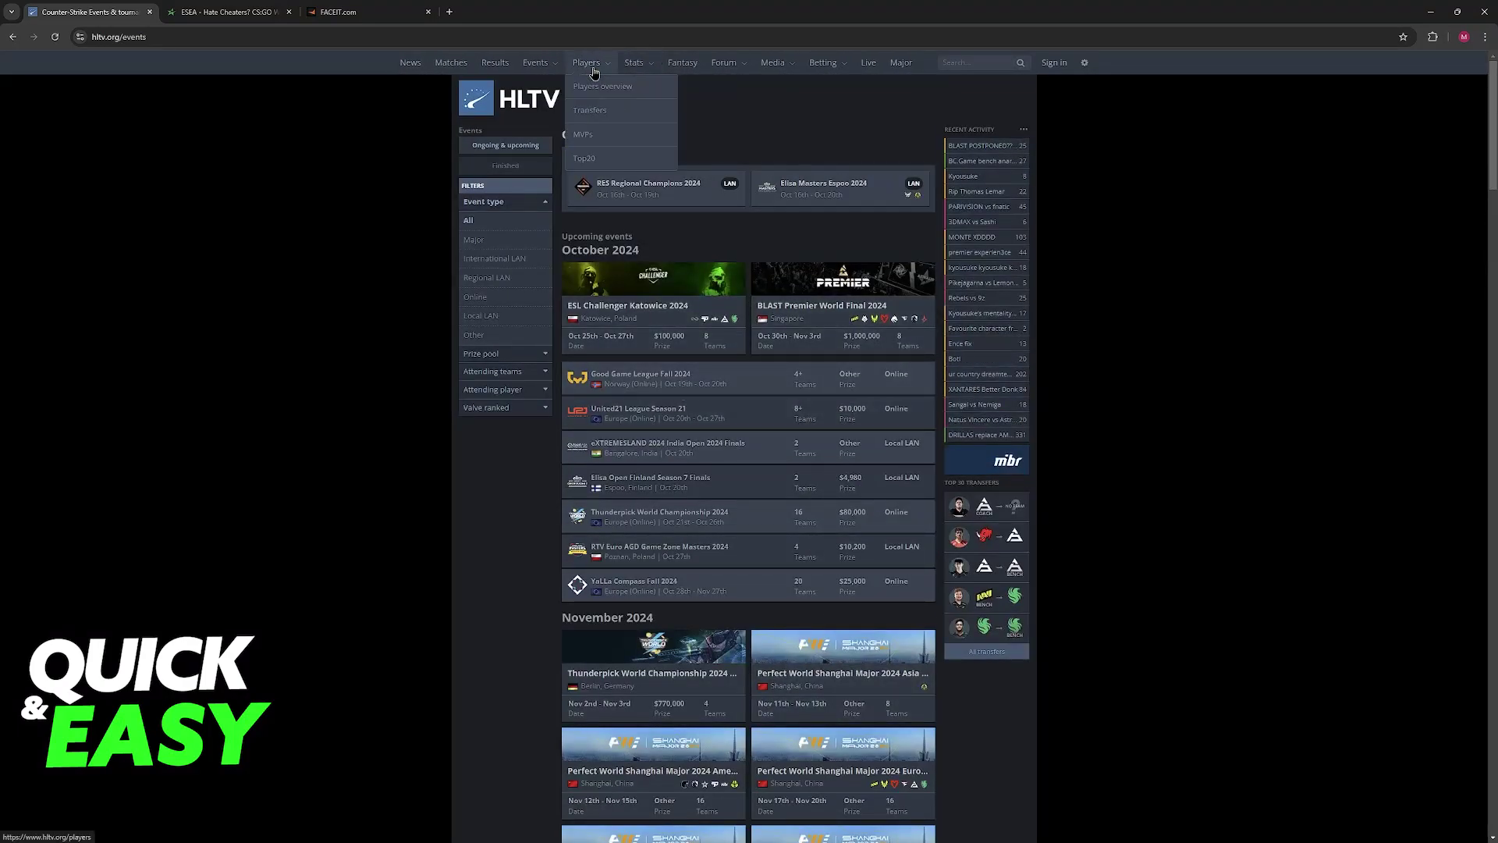
{"action": "mouse_move", "coordinate": [558, 63]}
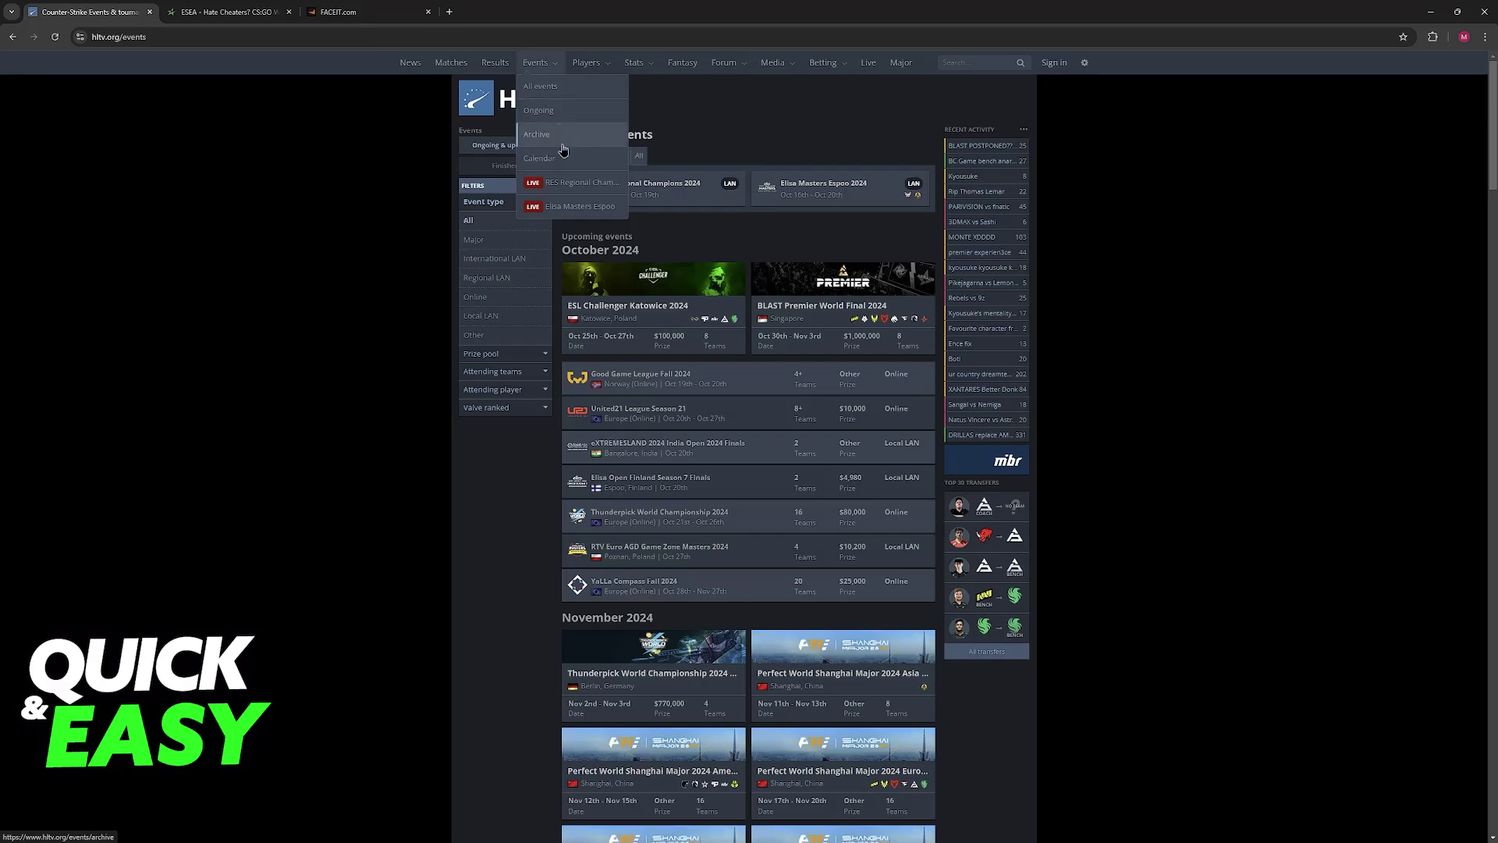
{"action": "left_click", "coordinate": [541, 157]}
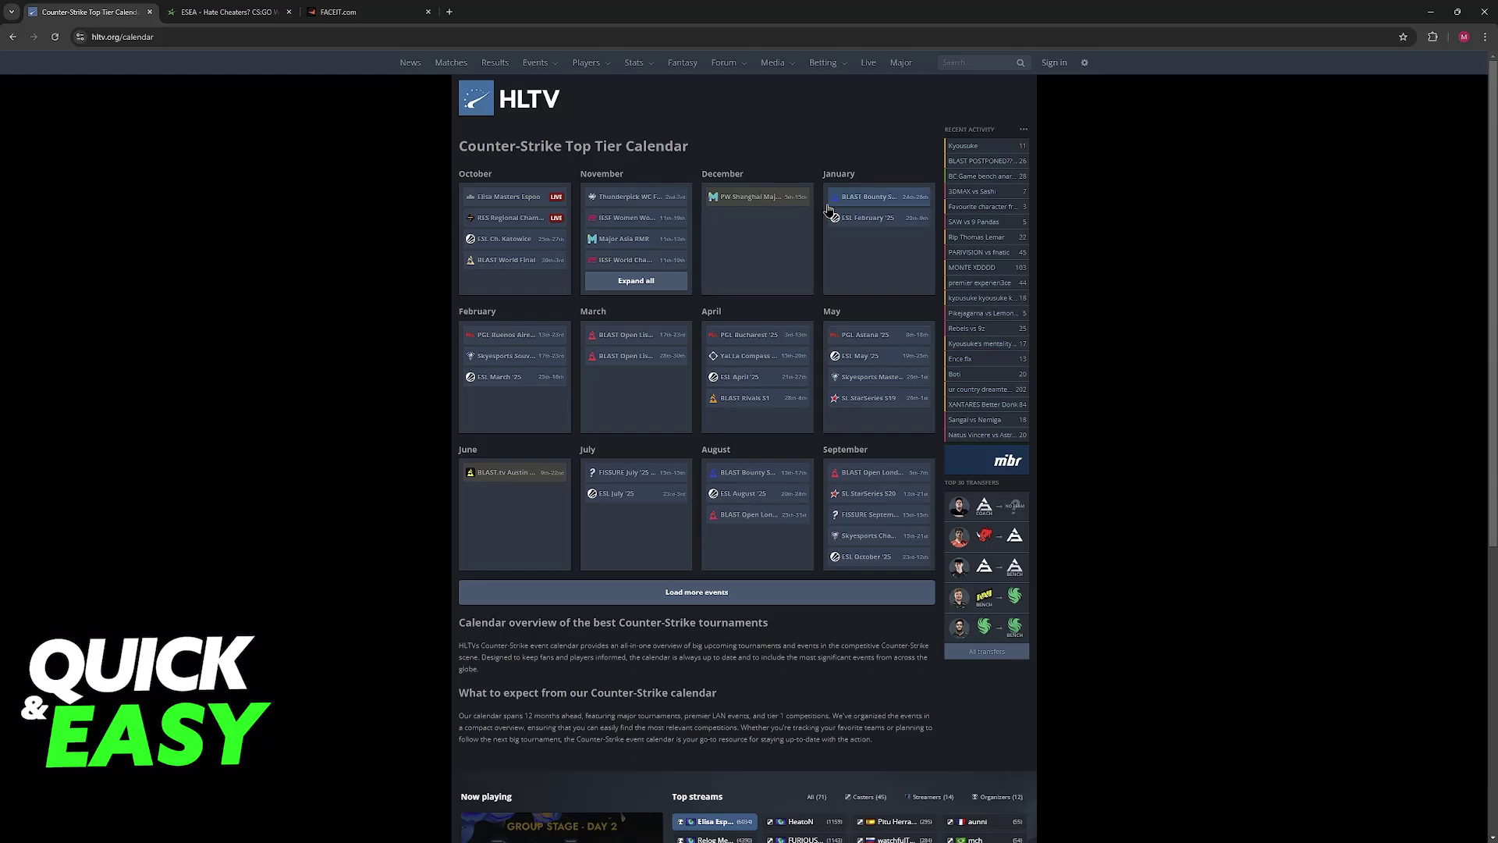
{"action": "scroll", "coordinate": [331, 435], "scroll_direction": "down", "scroll_amount": 3}
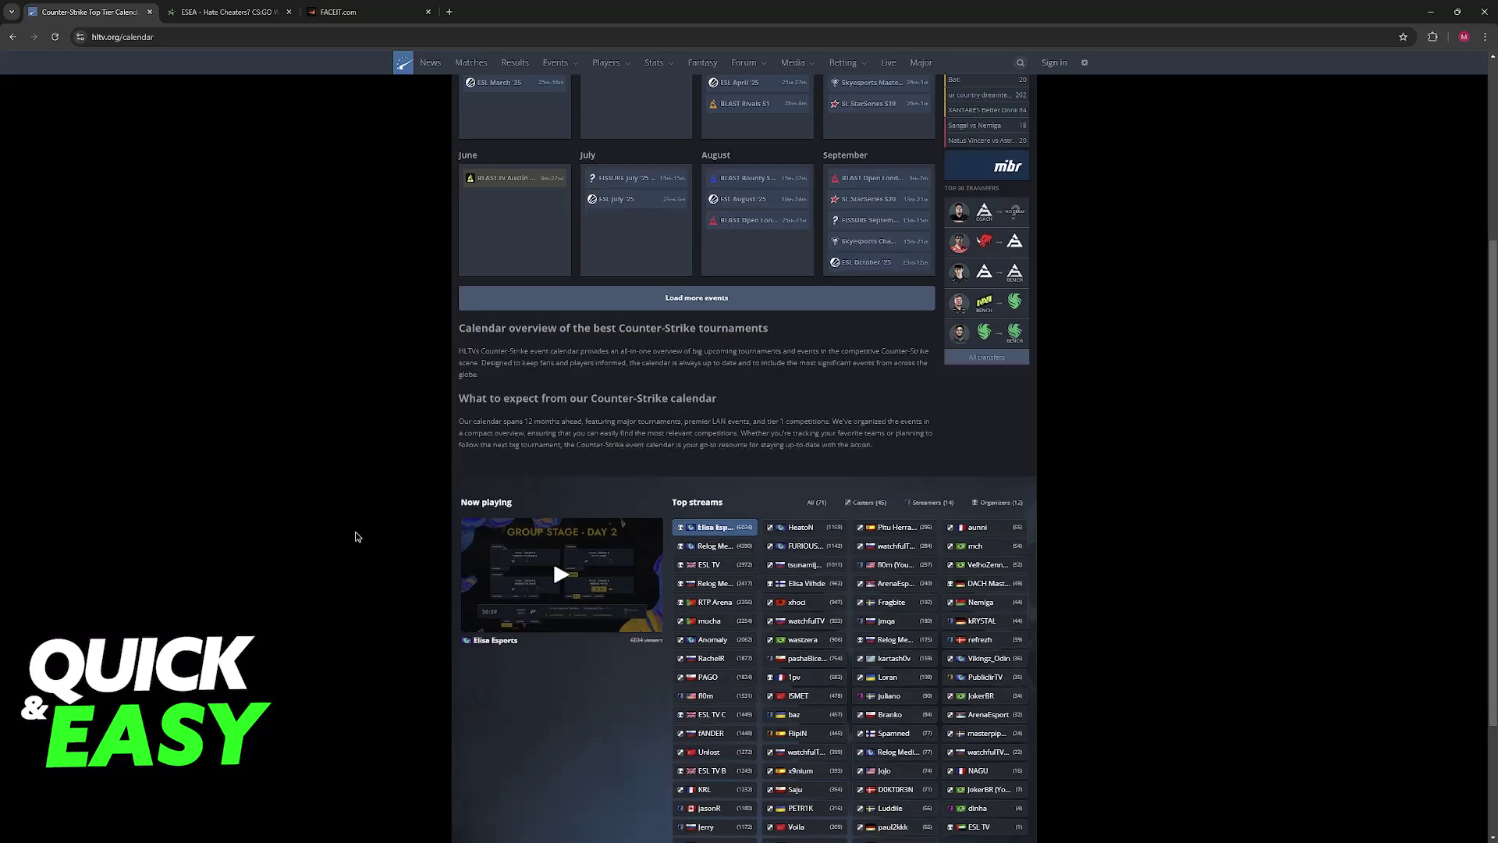
{"action": "scroll", "coordinate": [1206, 663], "scroll_direction": "up", "scroll_amount": 3}
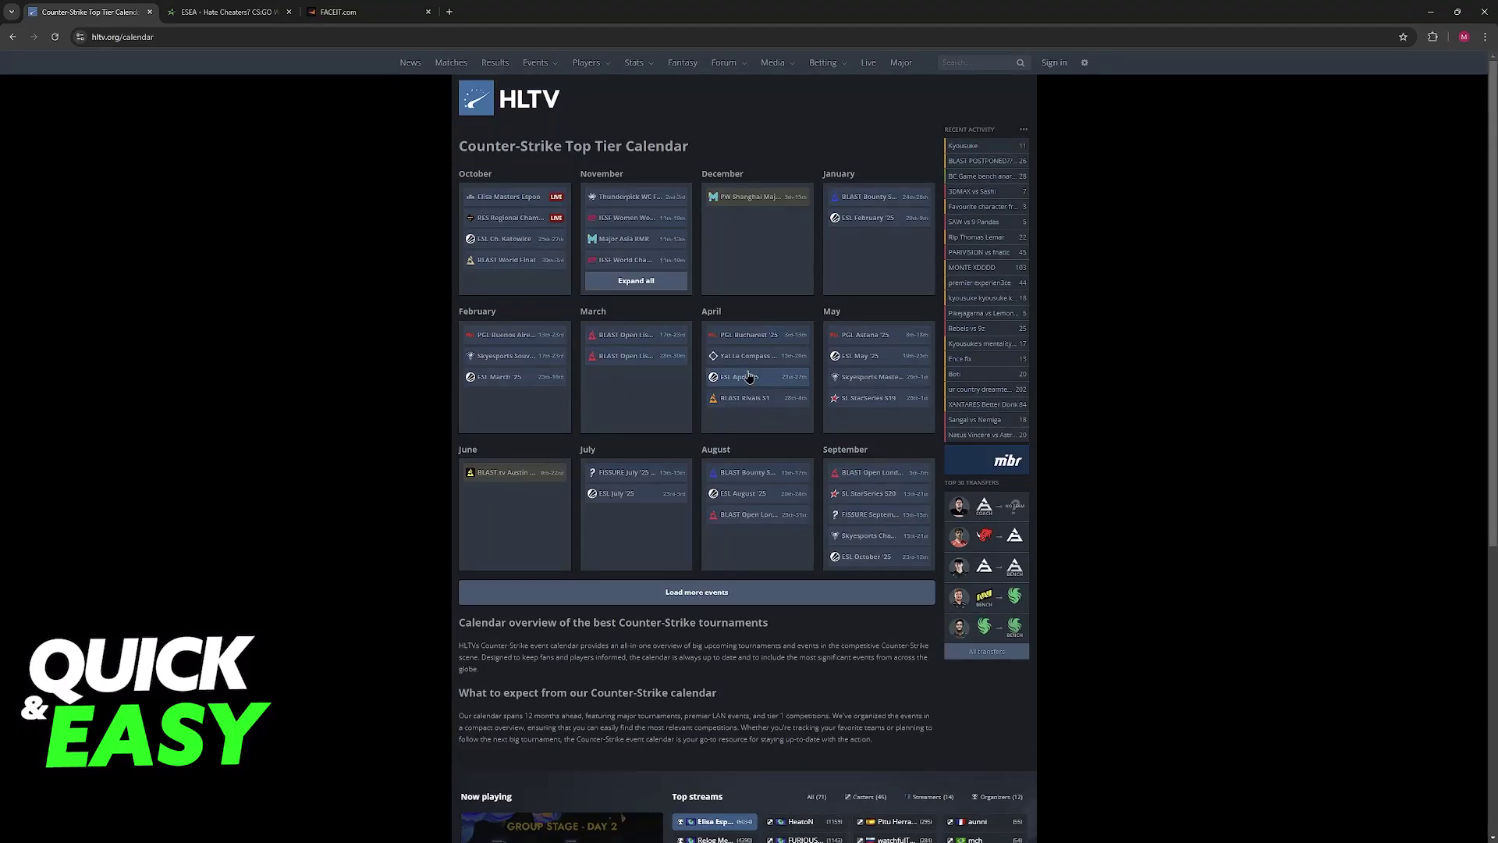
Browse ESEA's past event listings and Pugs & Ranks section, then switch to FACEIT matchmaking.
{"action": "left_click", "coordinate": [234, 12]}
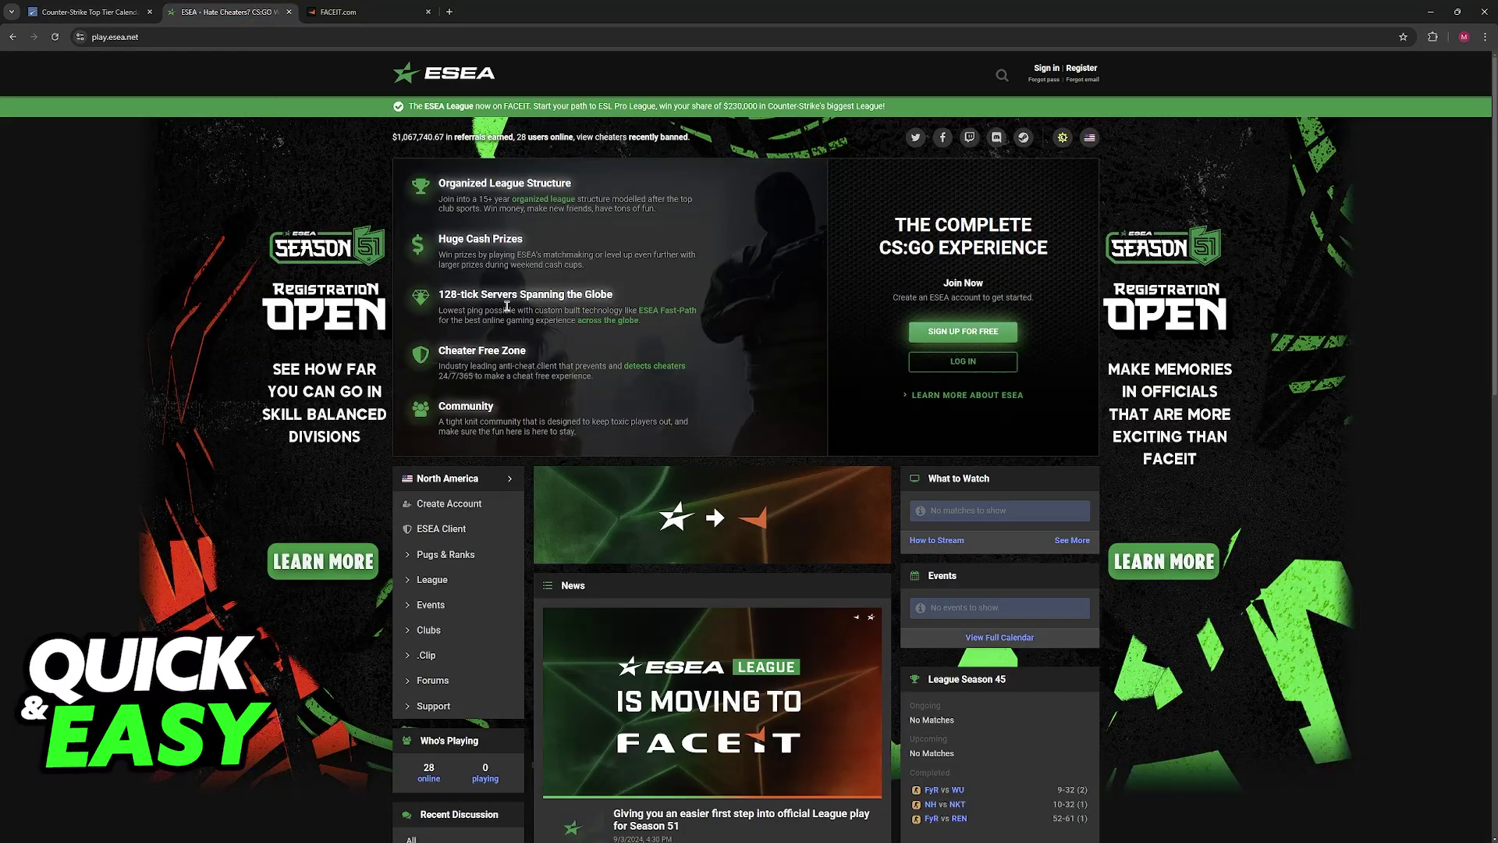
{"action": "scroll", "coordinate": [896, 502], "scroll_direction": "down", "scroll_amount": 3}
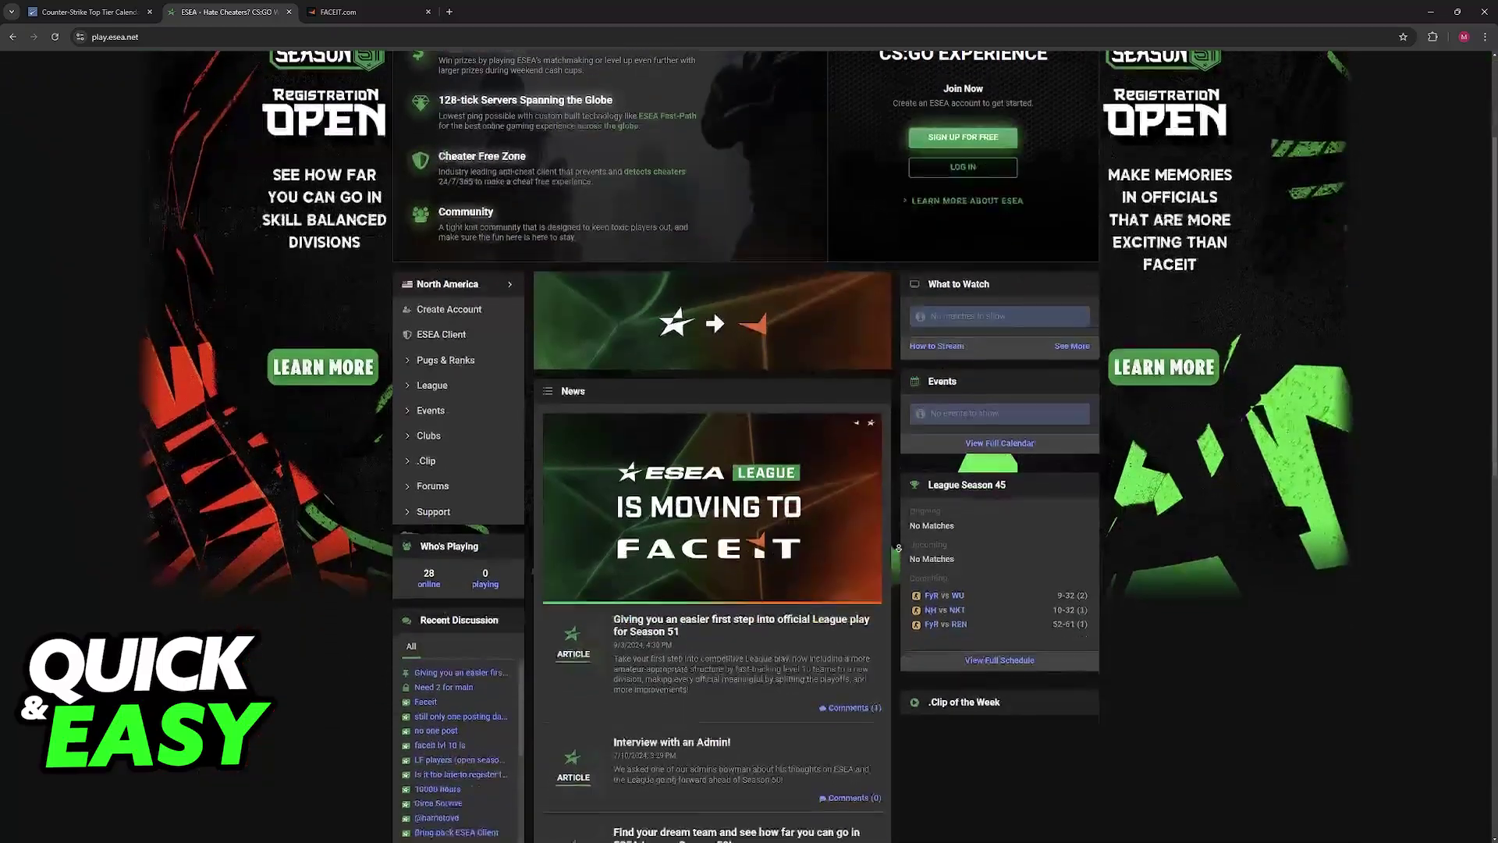
{"action": "scroll", "coordinate": [895, 515], "scroll_direction": "down", "scroll_amount": 3}
{"action": "scroll", "coordinate": [899, 539], "scroll_direction": "down", "scroll_amount": 3}
{"action": "scroll", "coordinate": [913, 467], "scroll_direction": "down", "scroll_amount": 4}
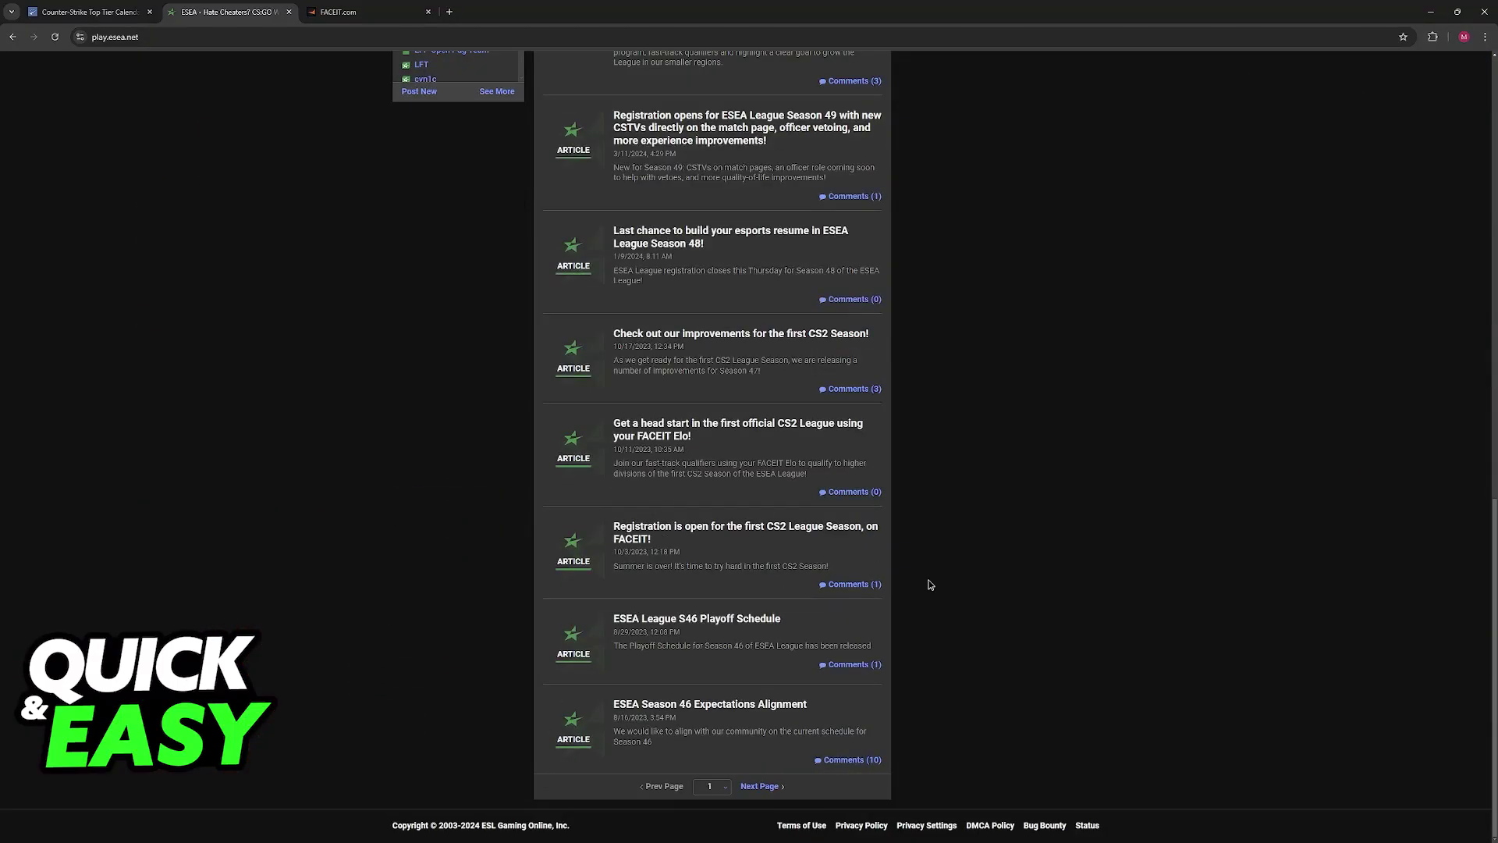
{"action": "scroll", "coordinate": [1018, 508], "scroll_direction": "up", "scroll_amount": 15}
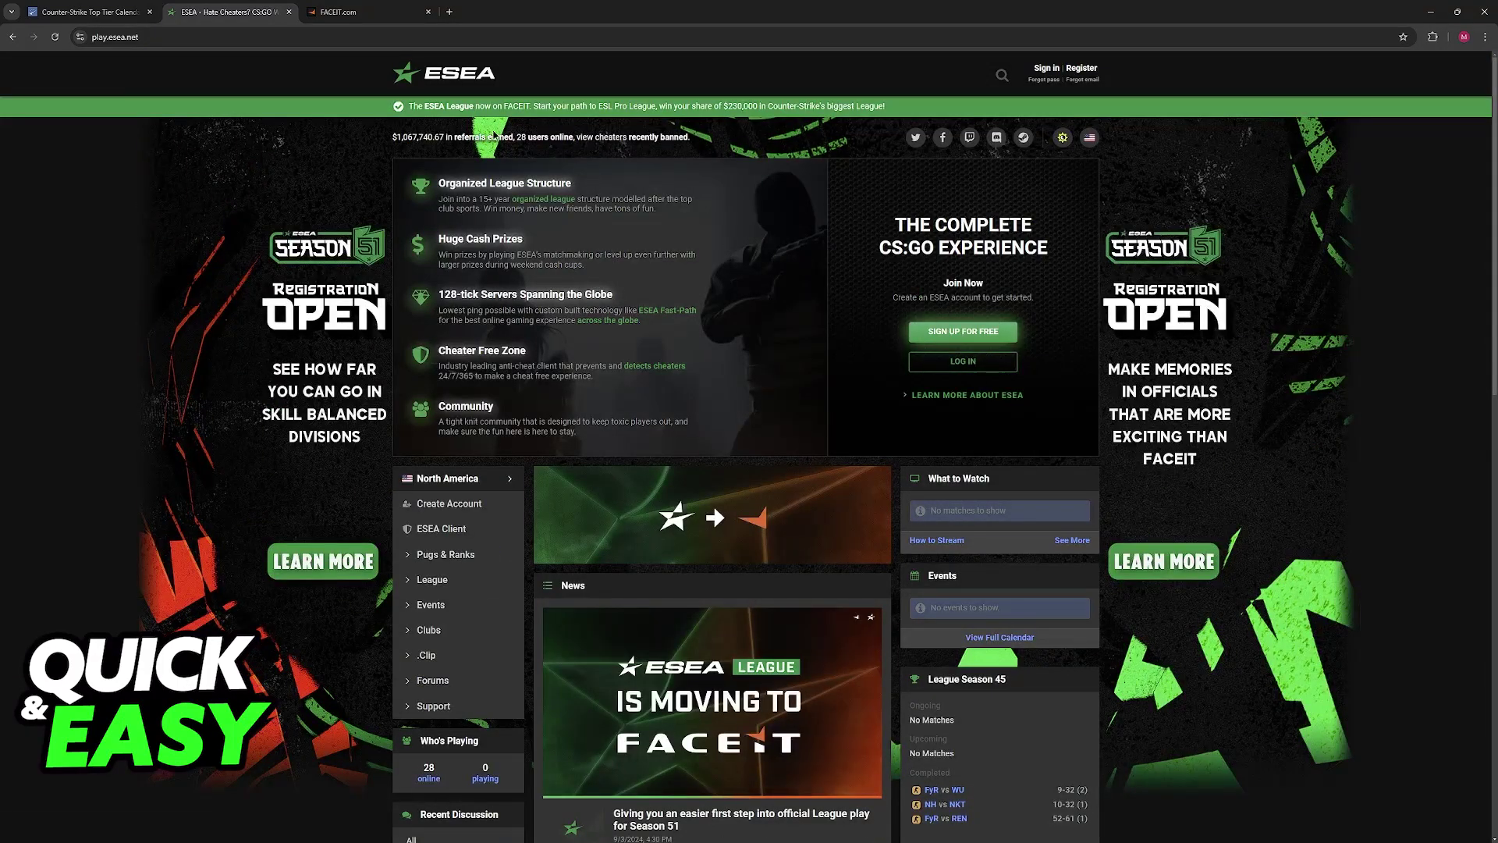
{"action": "scroll", "coordinate": [781, 504], "scroll_direction": "down", "scroll_amount": 3}
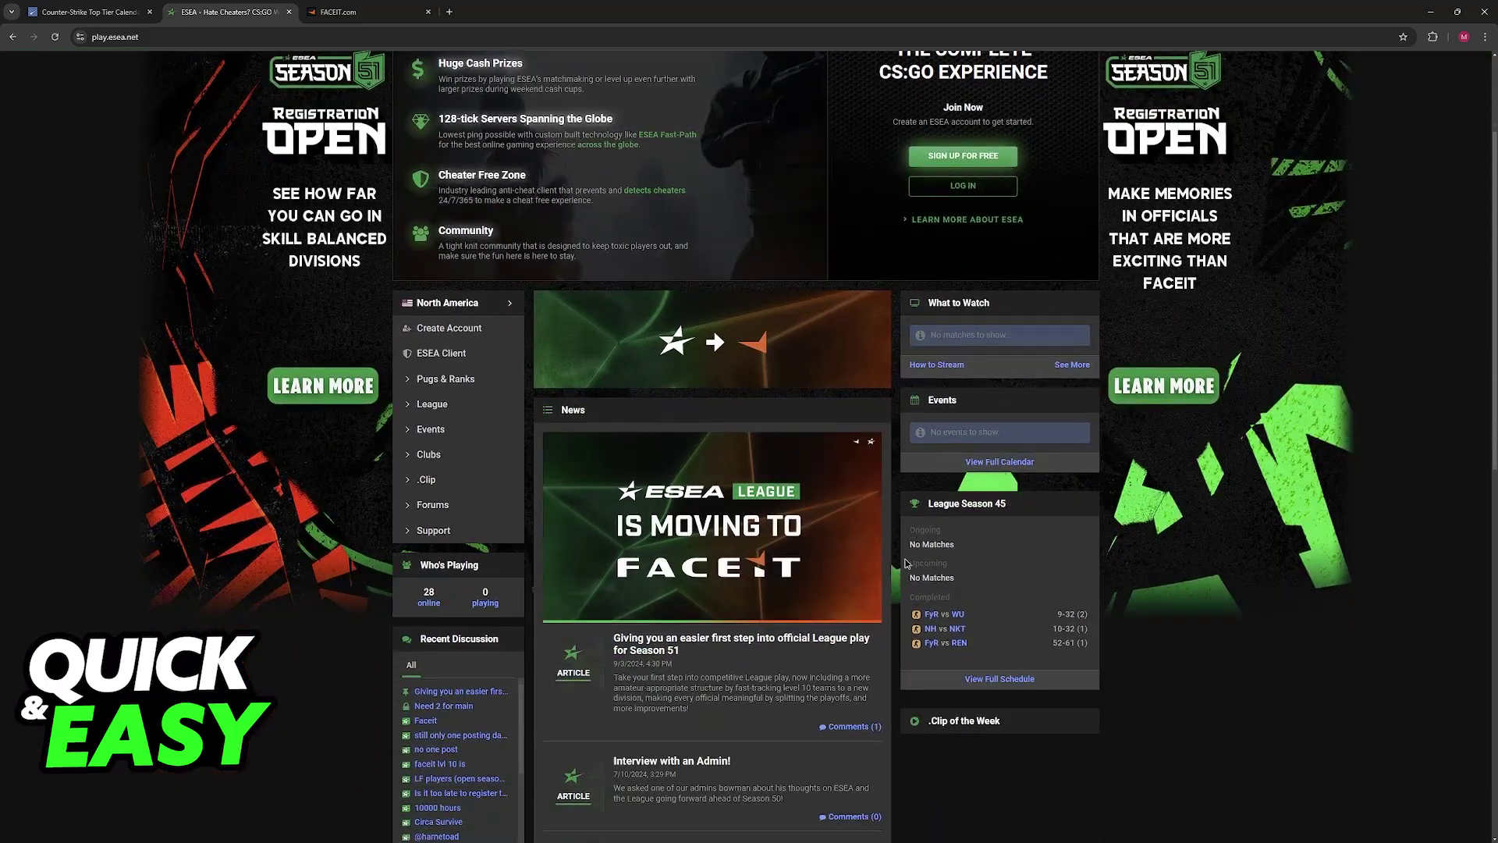
{"action": "left_click", "coordinate": [431, 429]}
{"action": "left_click", "coordinate": [432, 455]}
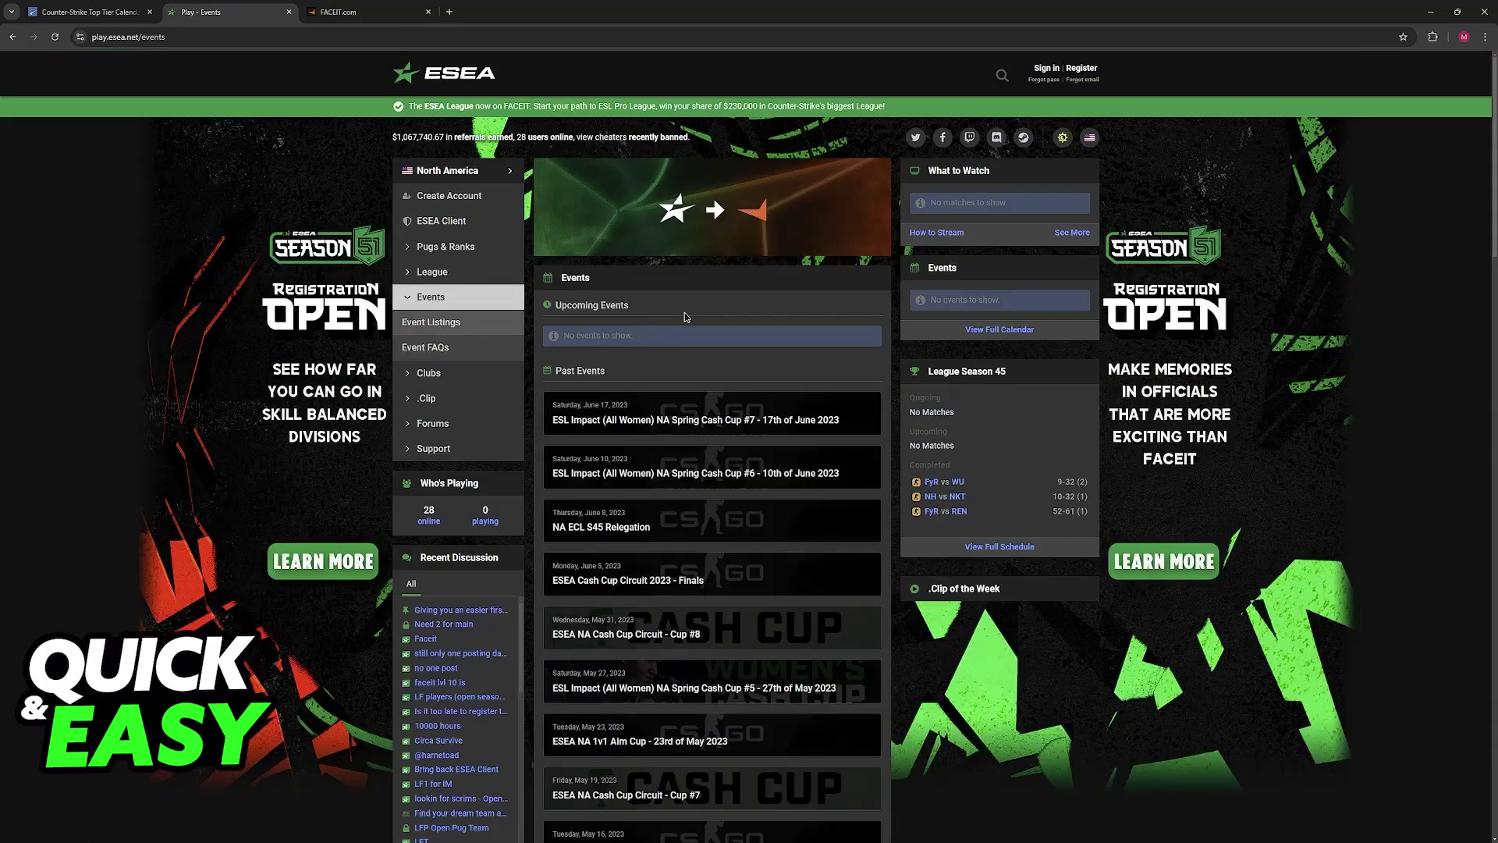
{"action": "scroll", "coordinate": [716, 350], "scroll_direction": "down", "scroll_amount": 3}
{"action": "scroll", "coordinate": [734, 417], "scroll_direction": "down", "scroll_amount": 4}
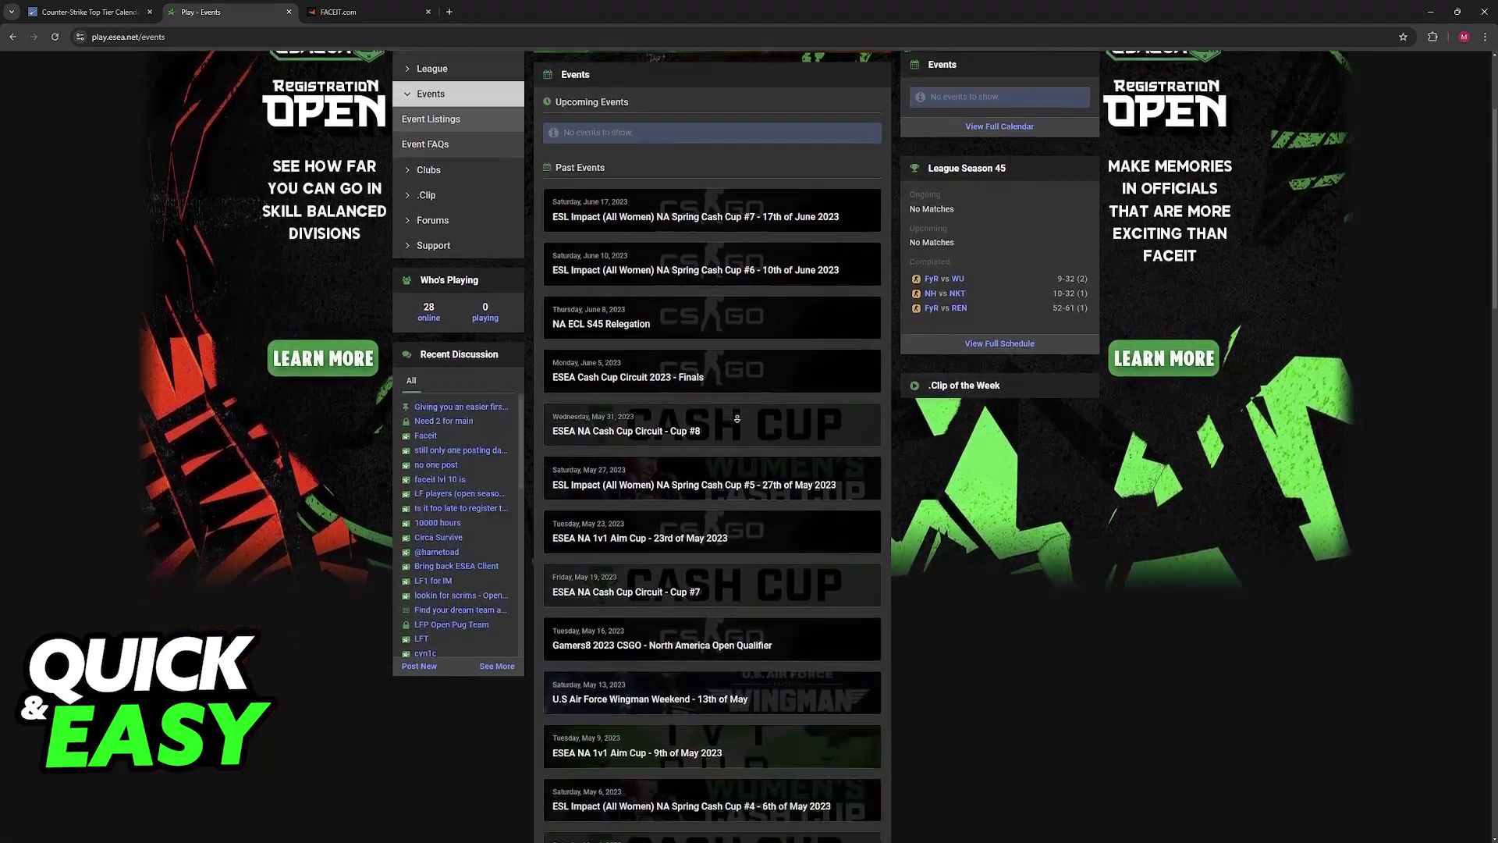
{"action": "scroll", "coordinate": [734, 417], "scroll_direction": "up", "scroll_amount": 7}
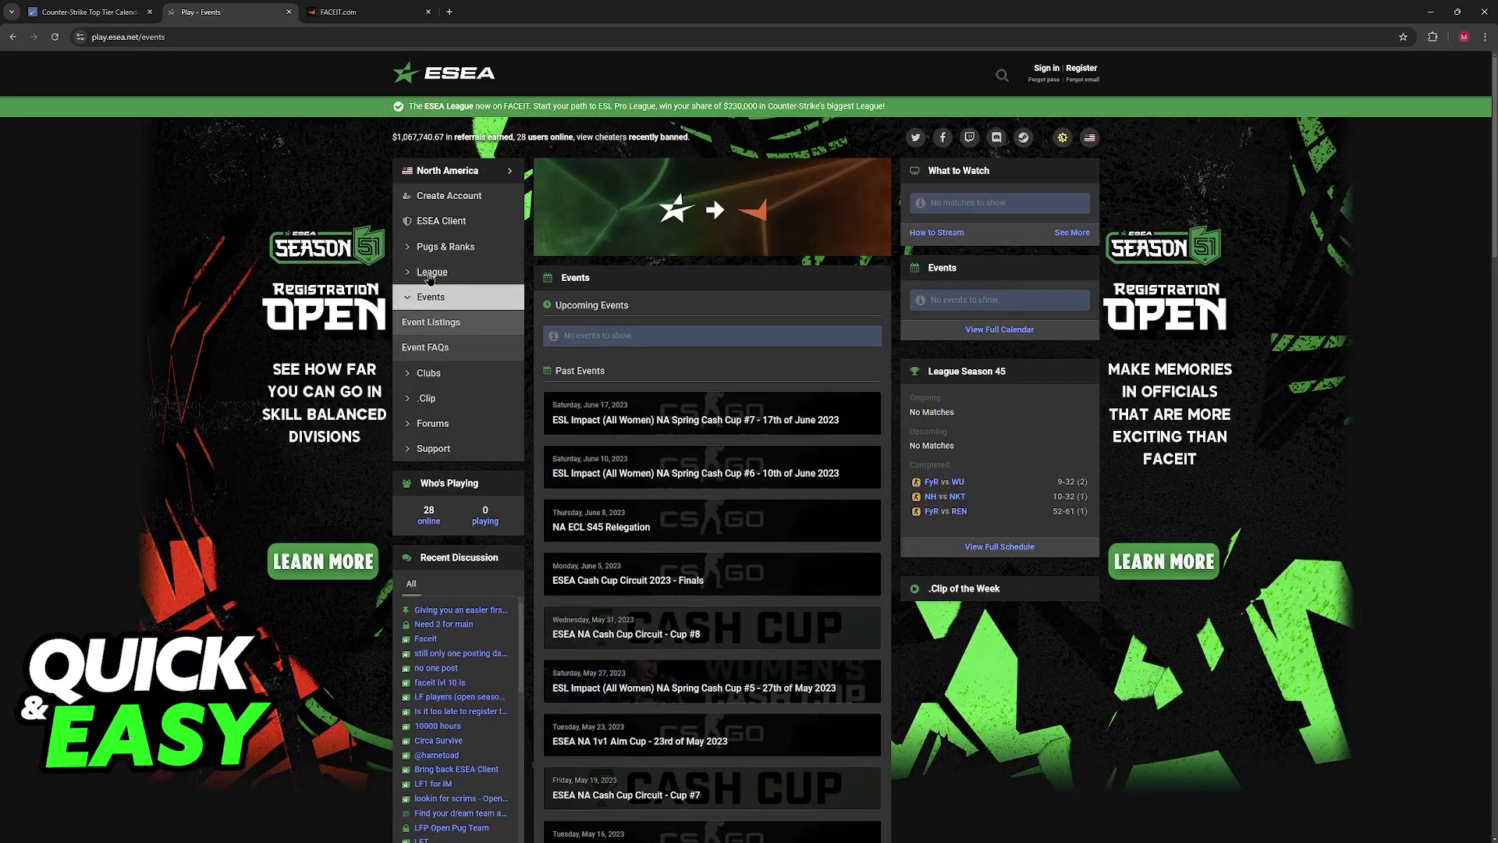
{"action": "left_click", "coordinate": [446, 249]}
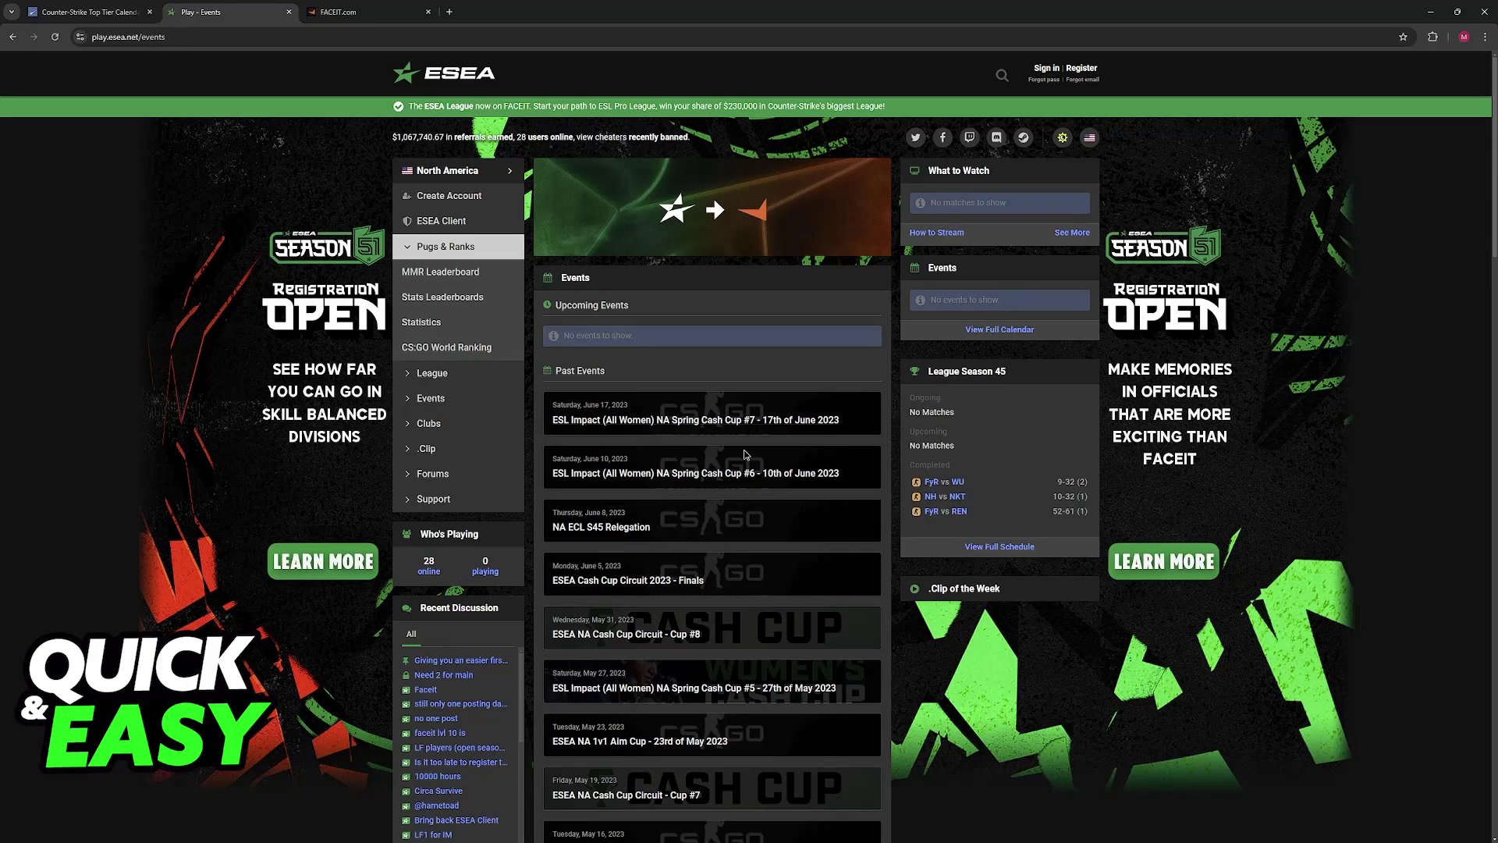
{"action": "scroll", "coordinate": [745, 396], "scroll_direction": "down", "scroll_amount": 4}
{"action": "scroll", "coordinate": [744, 396], "scroll_direction": "down", "scroll_amount": 2}
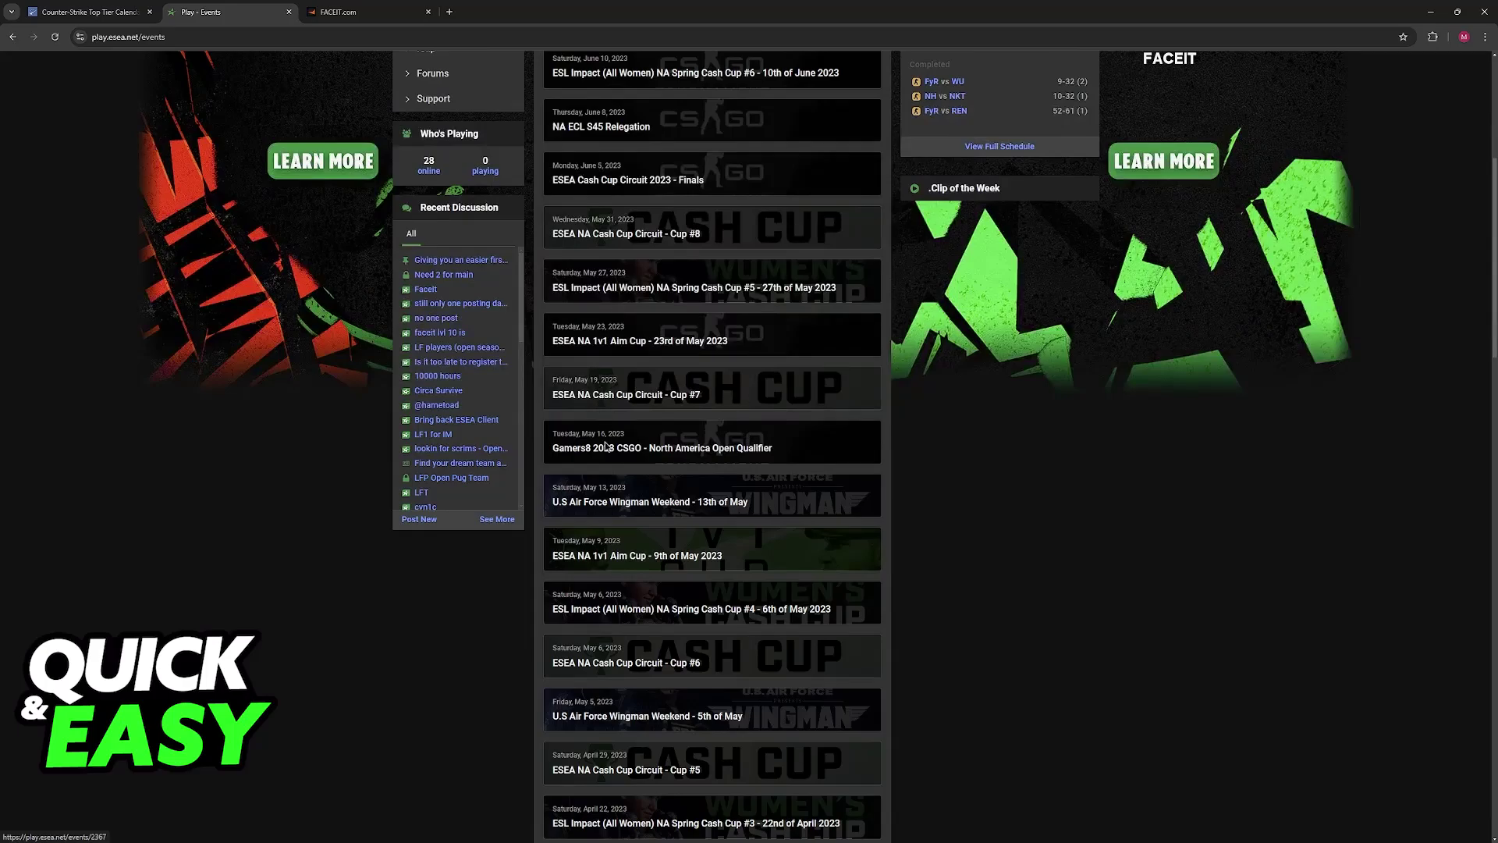
{"action": "key", "text": "ctrl+Tab"}
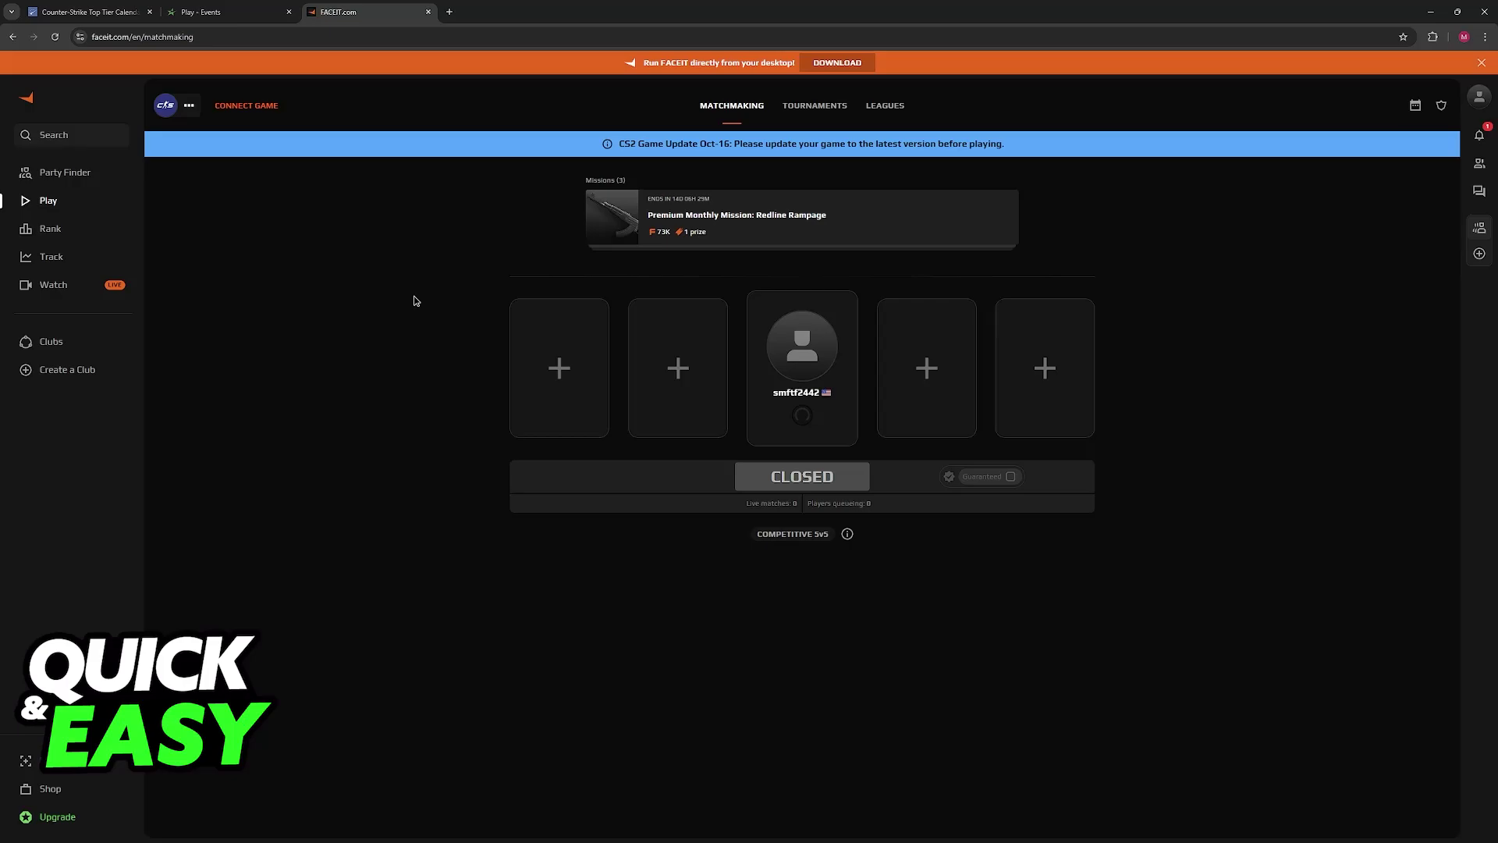
Open FACEIT's CS2 tournaments listing and go to its second page.
{"action": "left_click", "coordinate": [815, 105]}
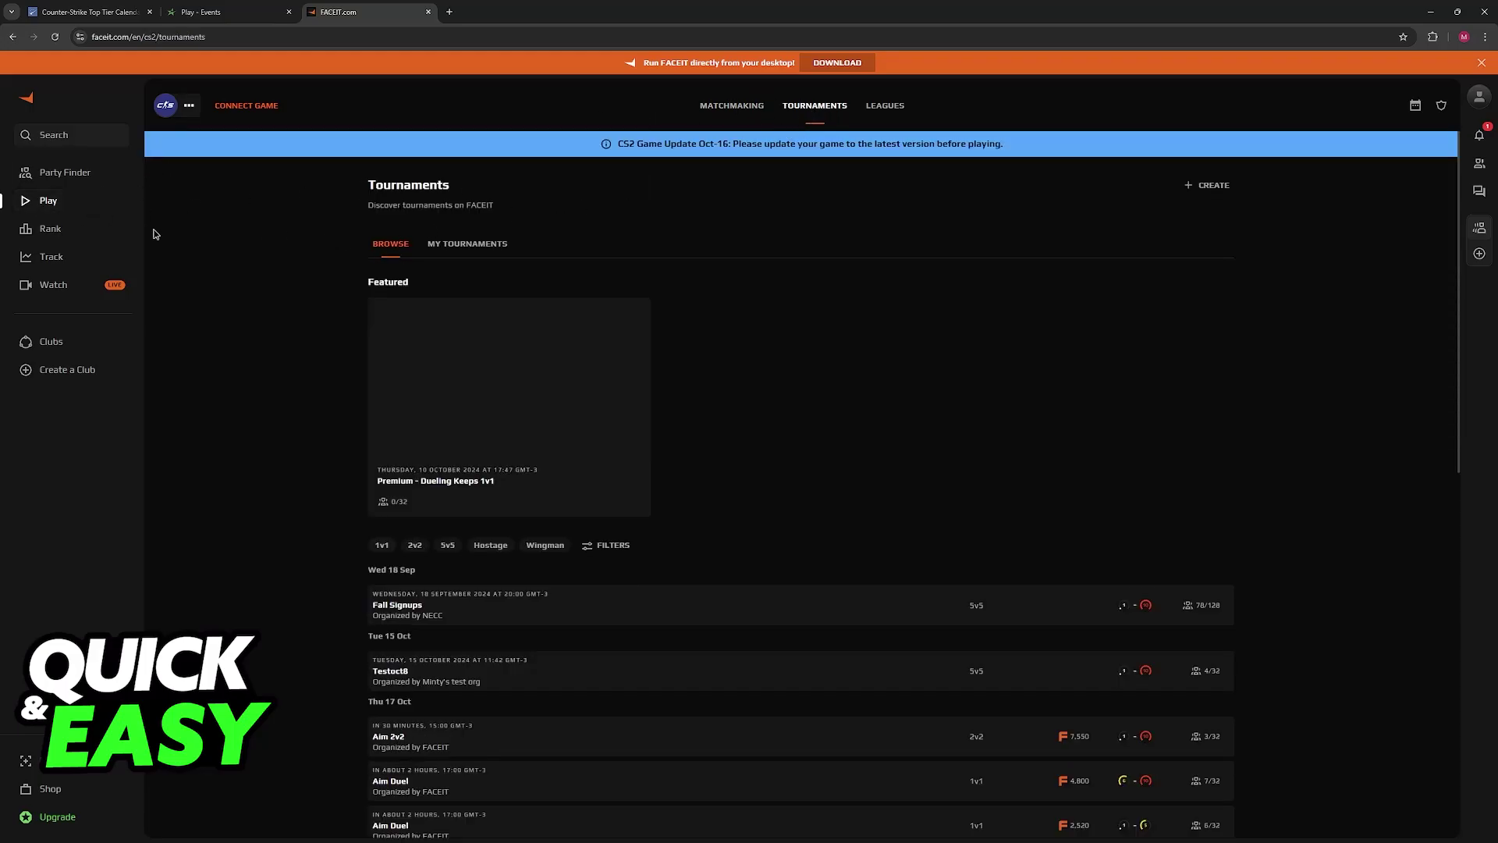
{"action": "scroll", "coordinate": [738, 212], "scroll_direction": "down", "scroll_amount": 3}
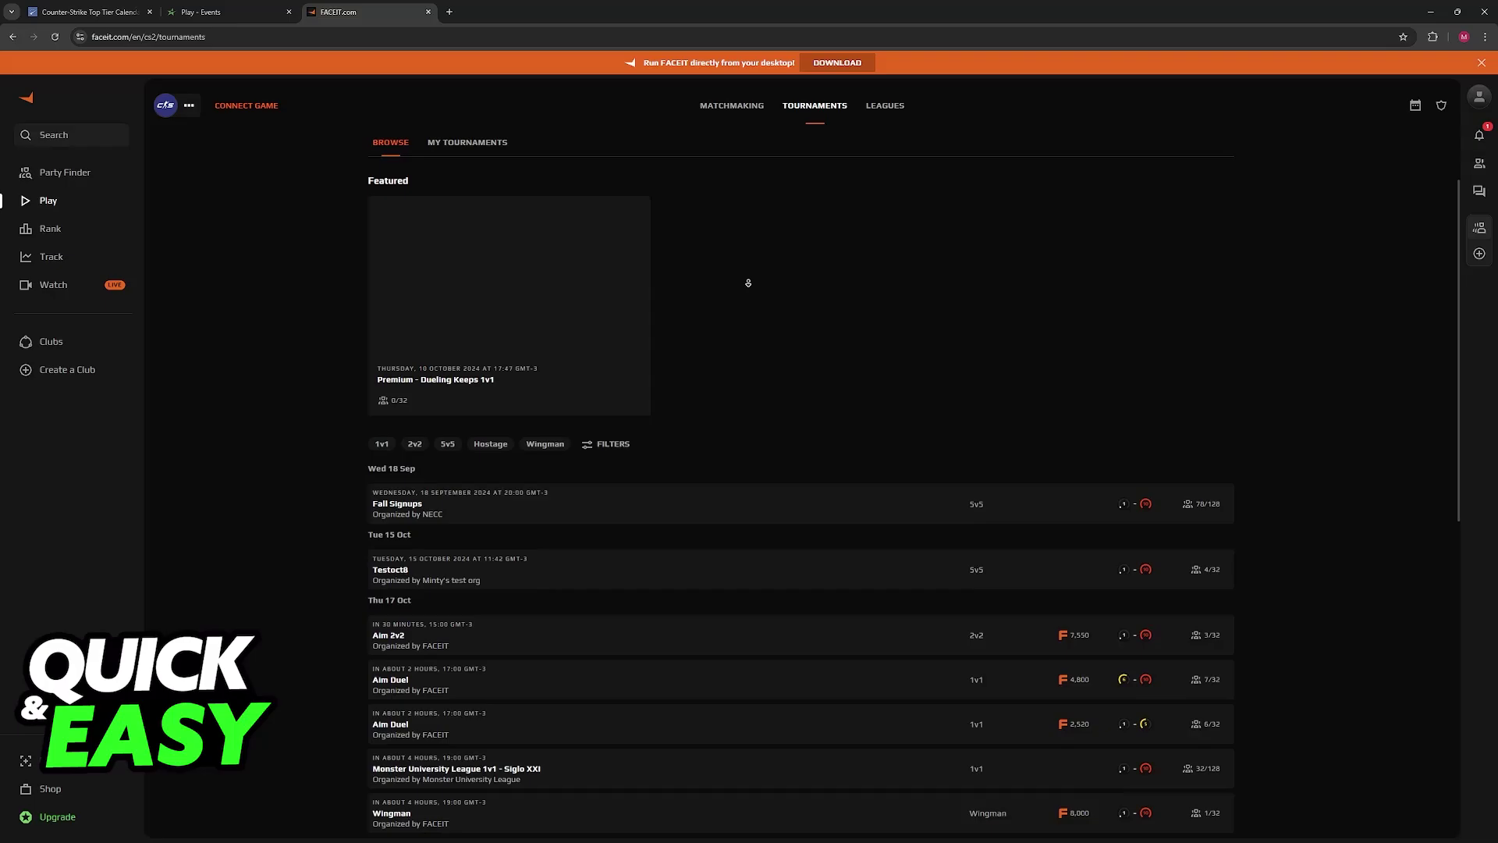
{"action": "scroll", "coordinate": [738, 211], "scroll_direction": "down", "scroll_amount": 3}
{"action": "scroll", "coordinate": [737, 235], "scroll_direction": "down", "scroll_amount": 2}
{"action": "scroll", "coordinate": [747, 249], "scroll_direction": "down", "scroll_amount": 2}
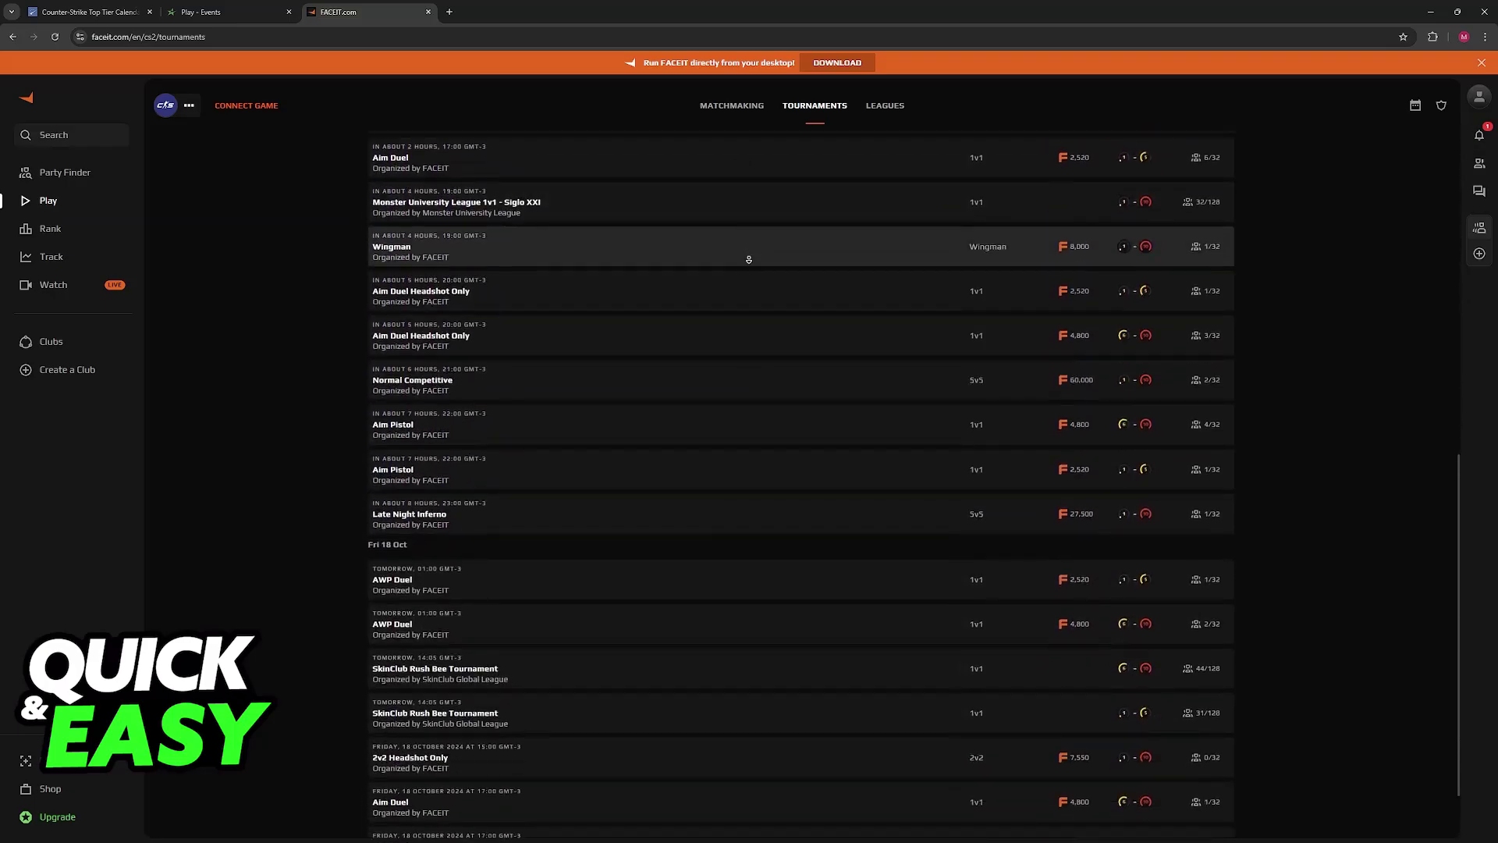
{"action": "scroll", "coordinate": [739, 261], "scroll_direction": "down", "scroll_amount": 2}
{"action": "scroll", "coordinate": [301, 351], "scroll_direction": "up", "scroll_amount": 3}
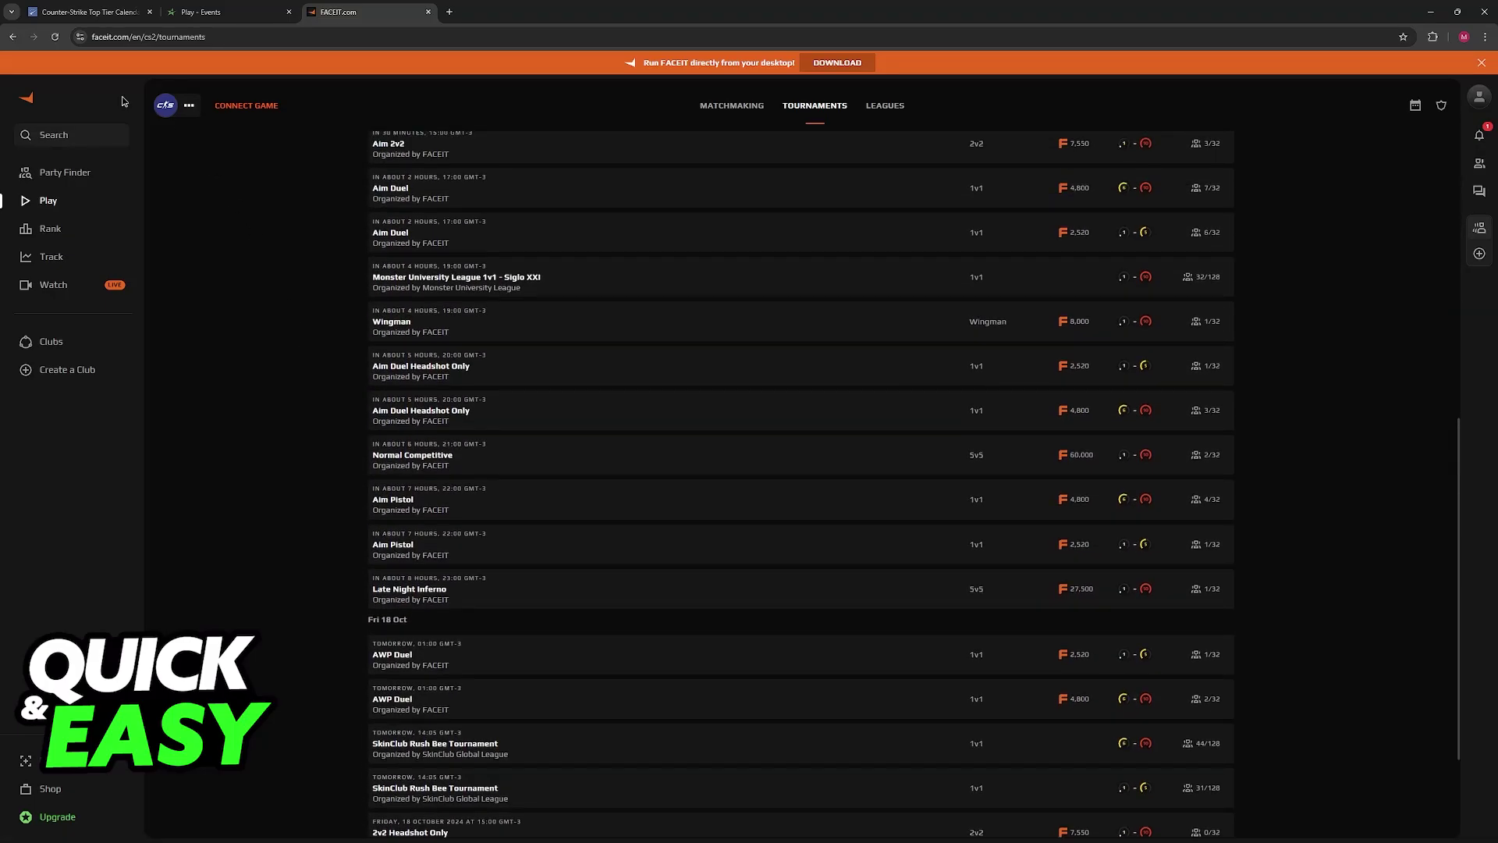
{"action": "scroll", "coordinate": [1139, 398], "scroll_direction": "up", "scroll_amount": 1}
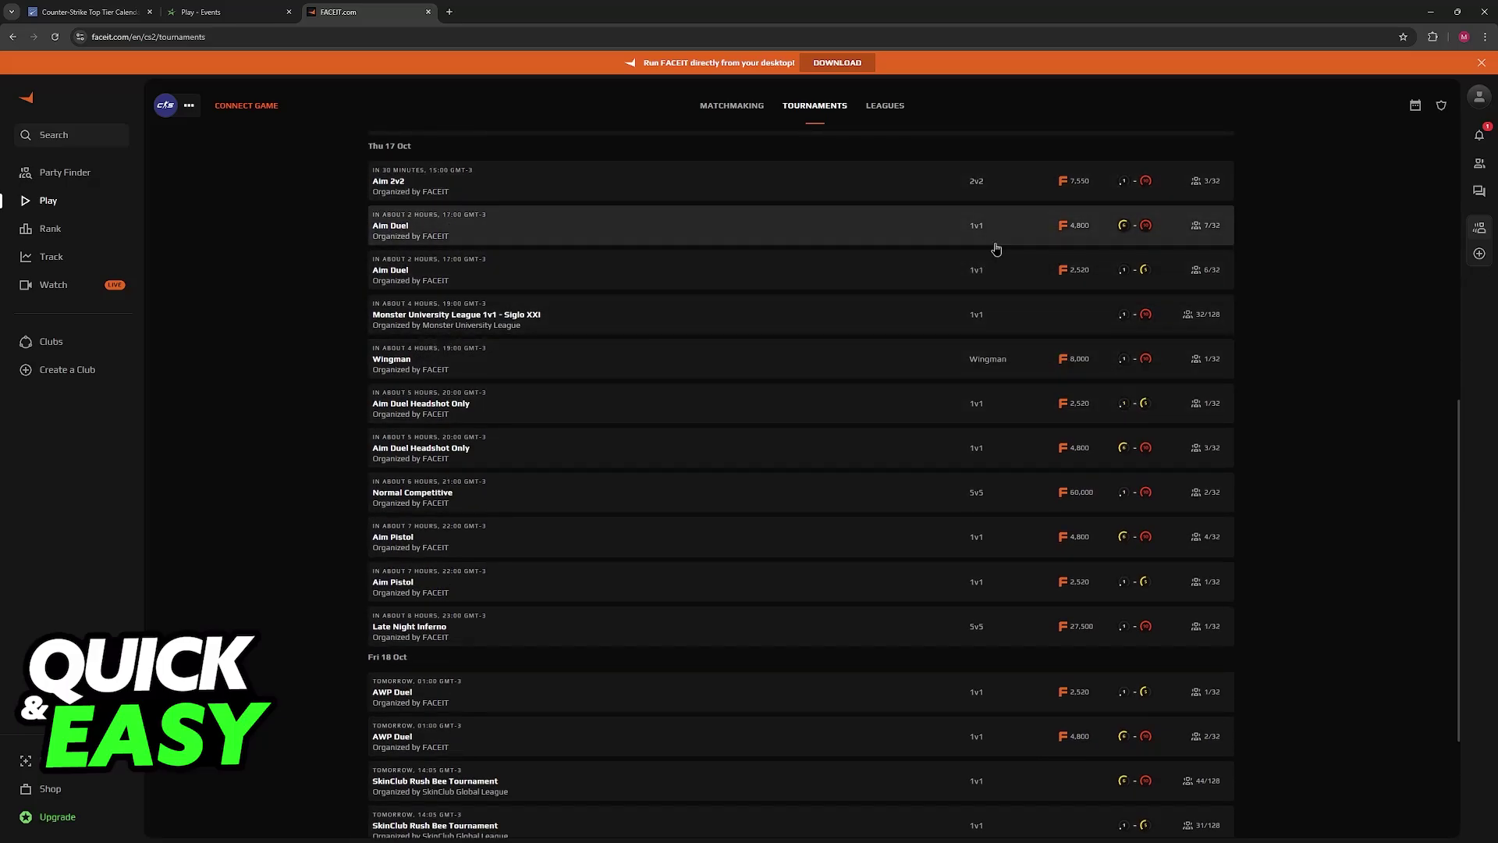
{"action": "scroll", "coordinate": [1365, 304], "scroll_direction": "down", "scroll_amount": 2}
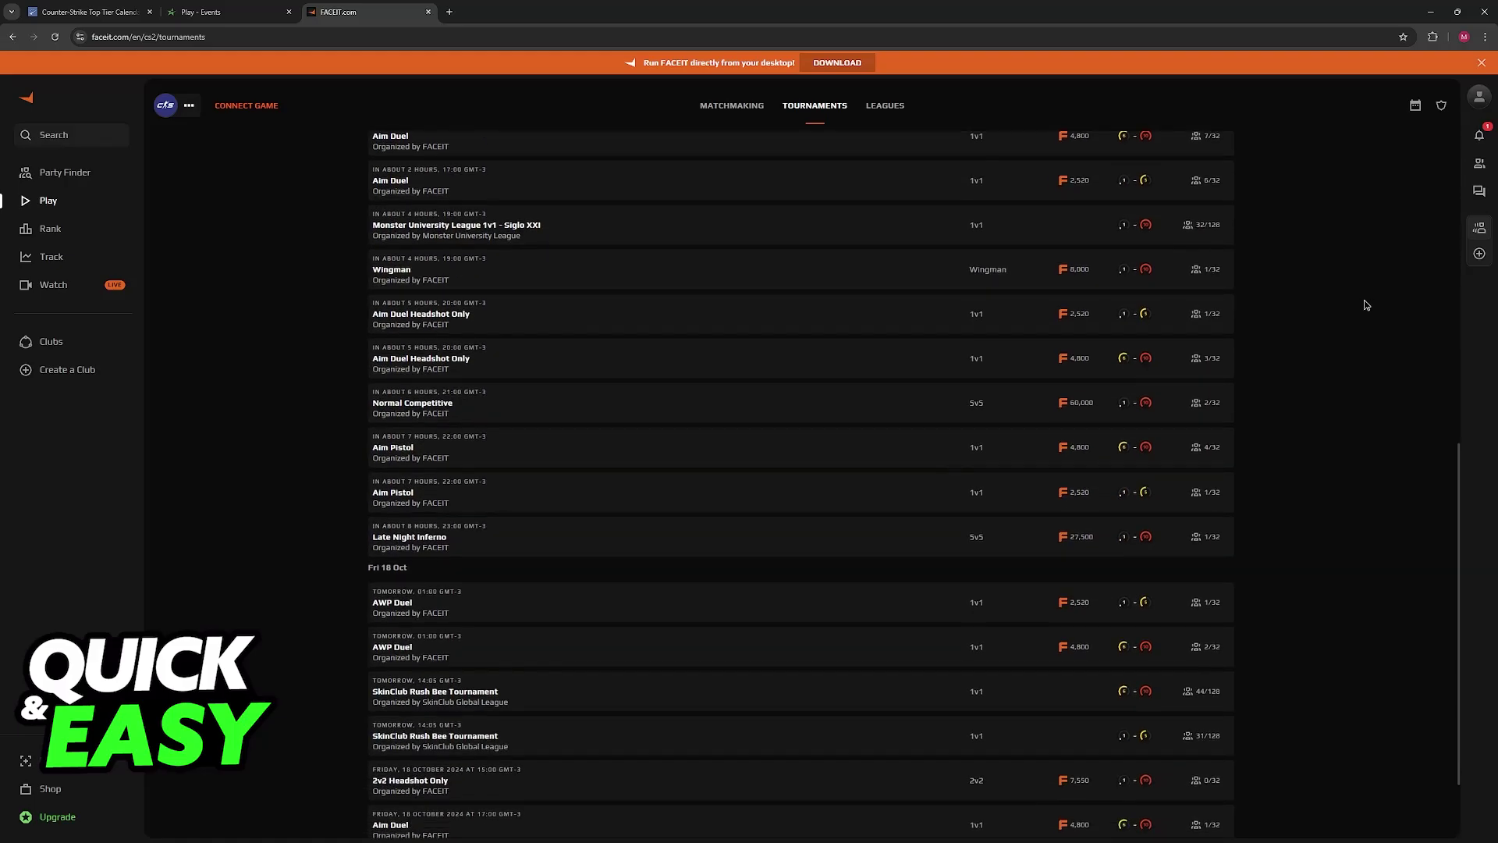
{"action": "scroll", "coordinate": [1365, 304], "scroll_direction": "up", "scroll_amount": 2}
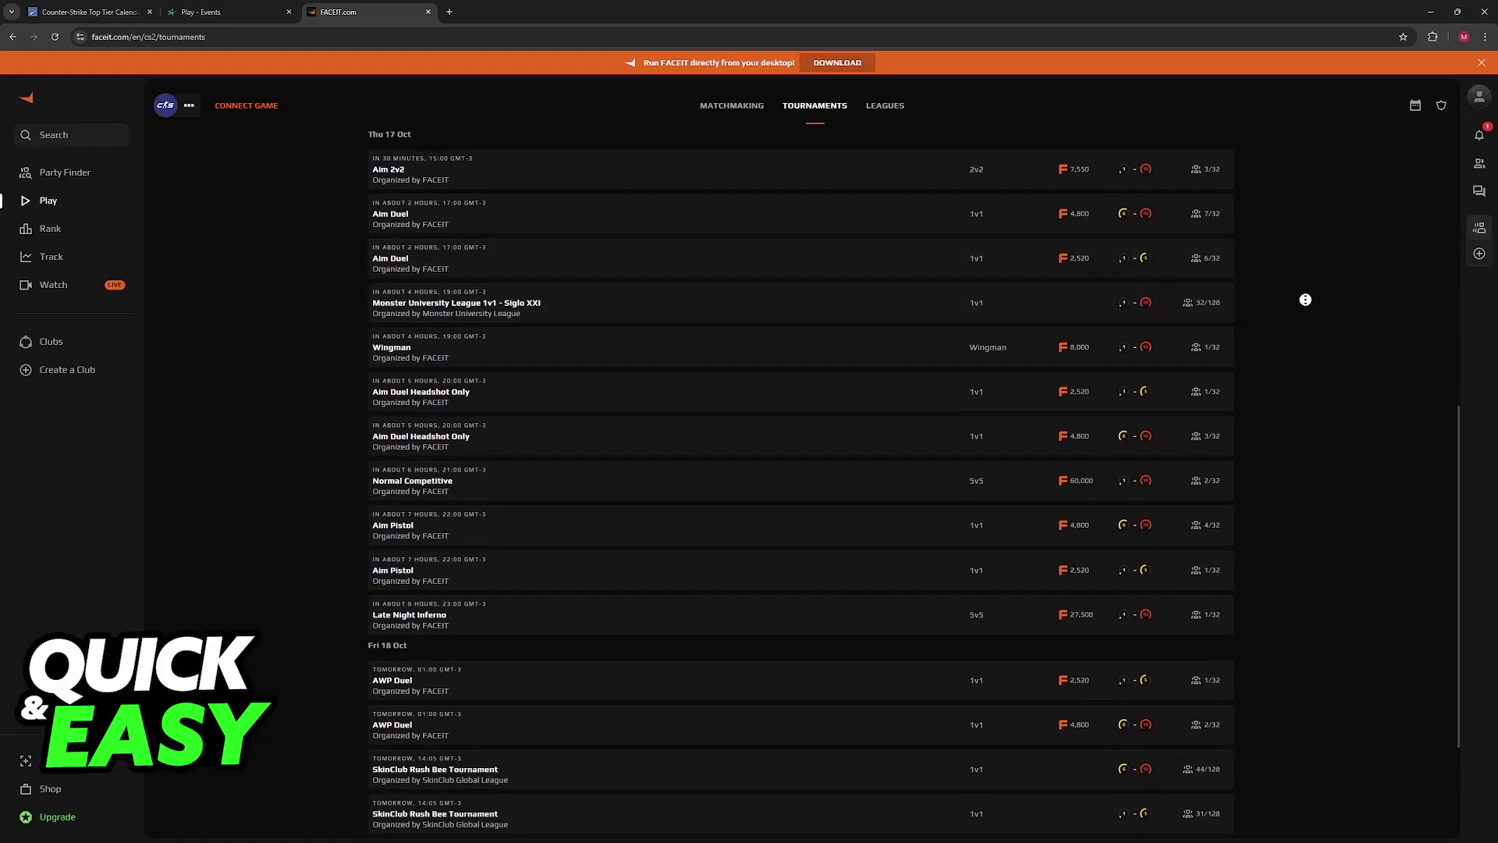
{"action": "scroll", "coordinate": [1305, 299], "scroll_direction": "up", "scroll_amount": 1}
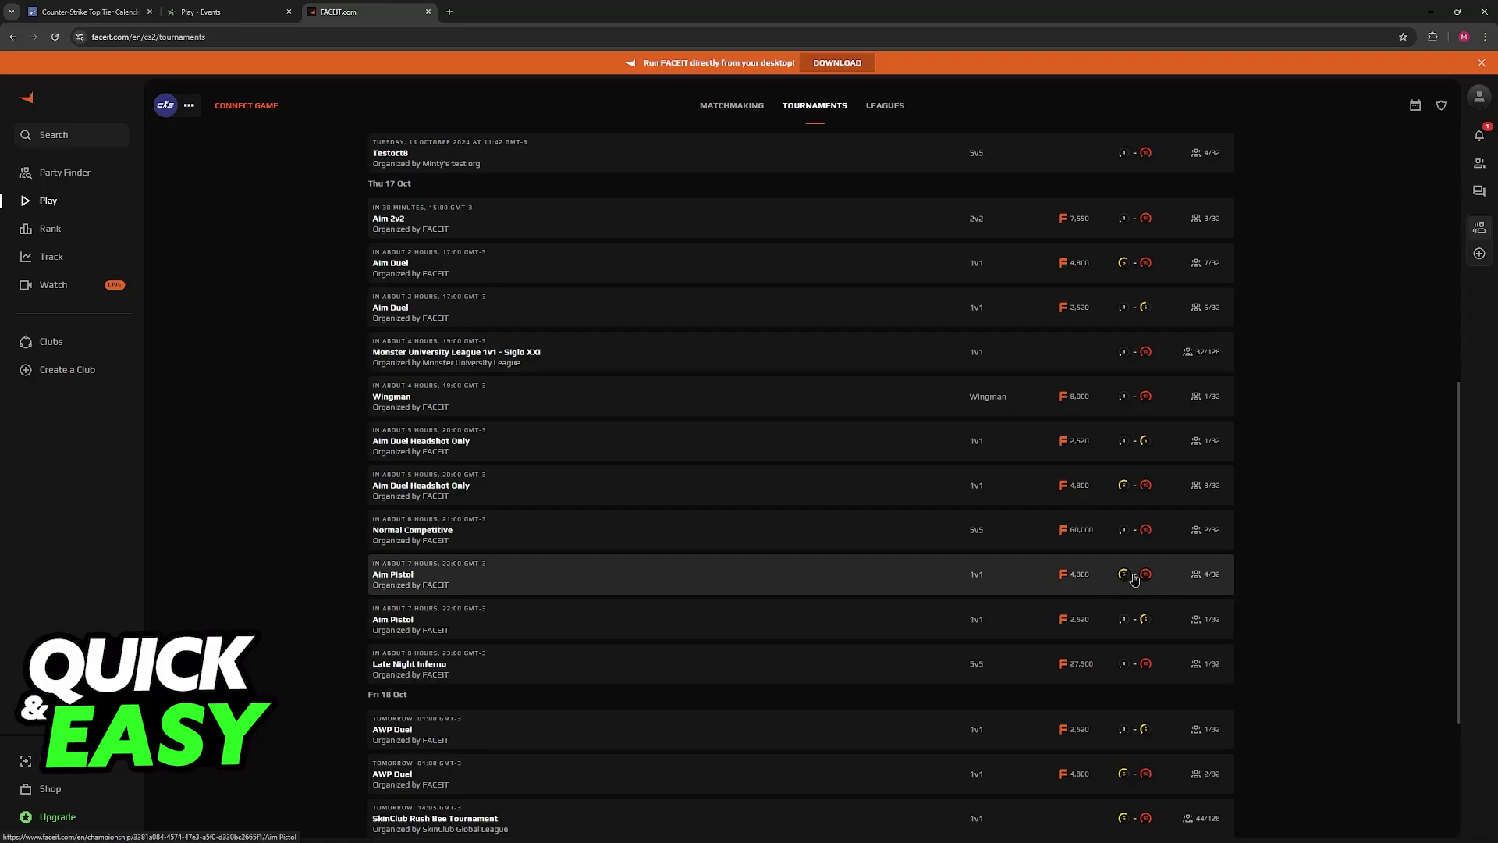
{"action": "scroll", "coordinate": [1335, 429], "scroll_direction": "down", "scroll_amount": 3}
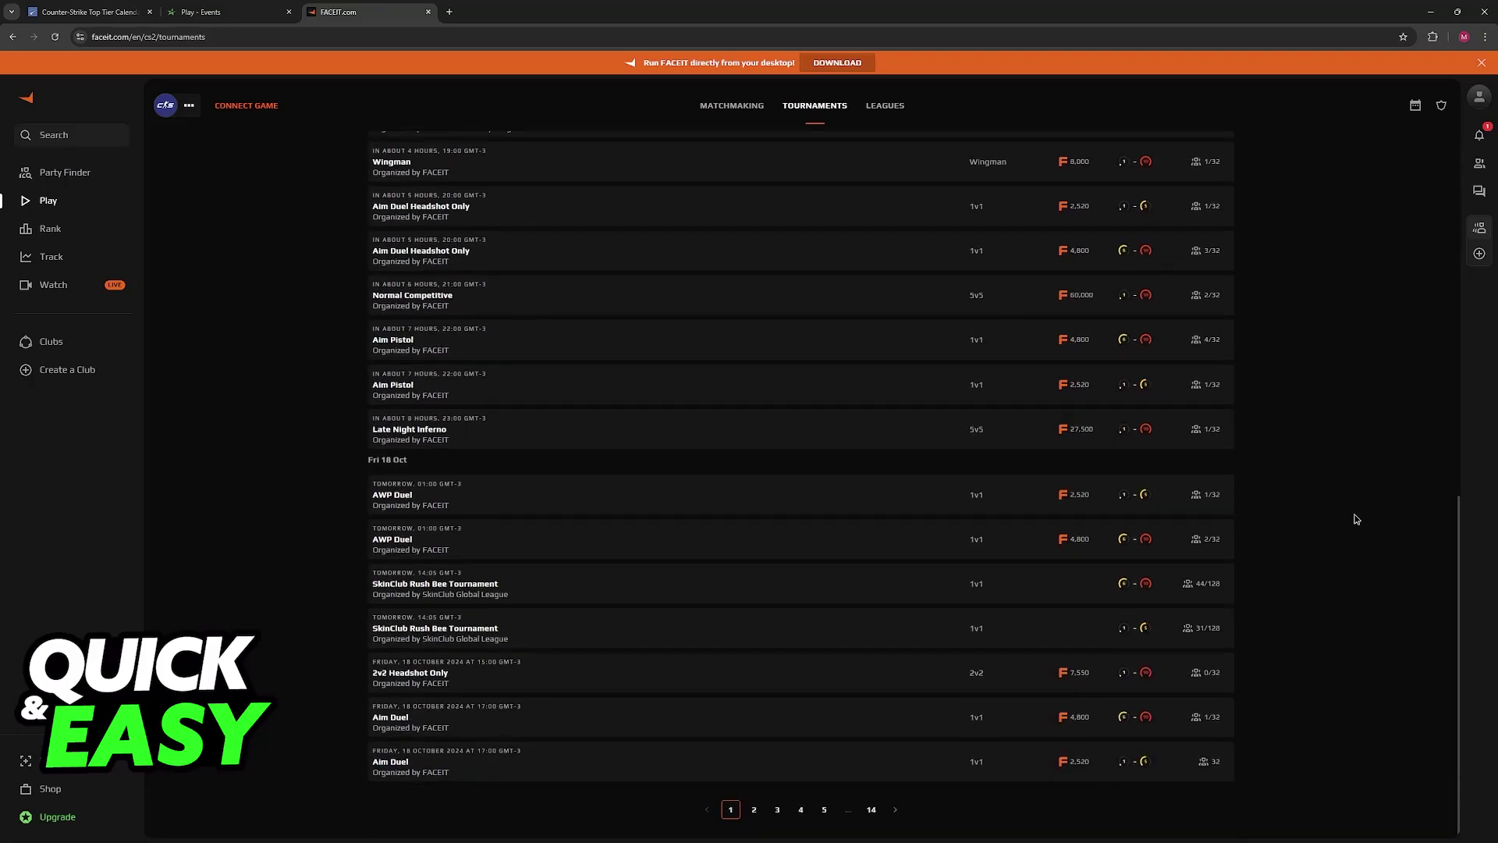
{"action": "left_click", "coordinate": [752, 809]}
{"action": "scroll", "coordinate": [732, 261], "scroll_direction": "down", "scroll_amount": 5}
{"action": "scroll", "coordinate": [766, 386], "scroll_direction": "down", "scroll_amount": 5}
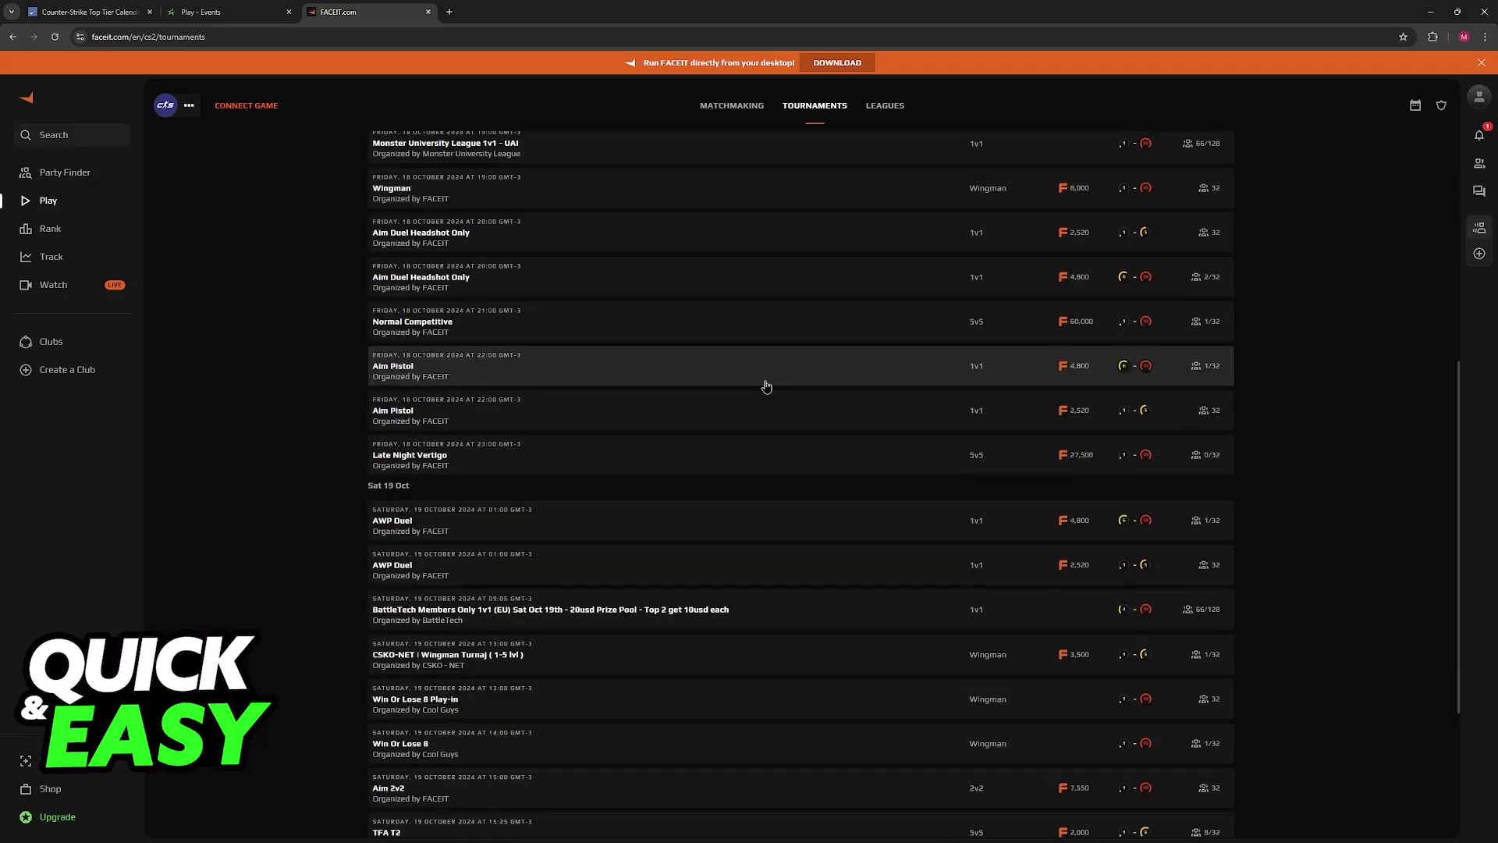
{"action": "scroll", "coordinate": [1352, 409], "scroll_direction": "up", "scroll_amount": 1}
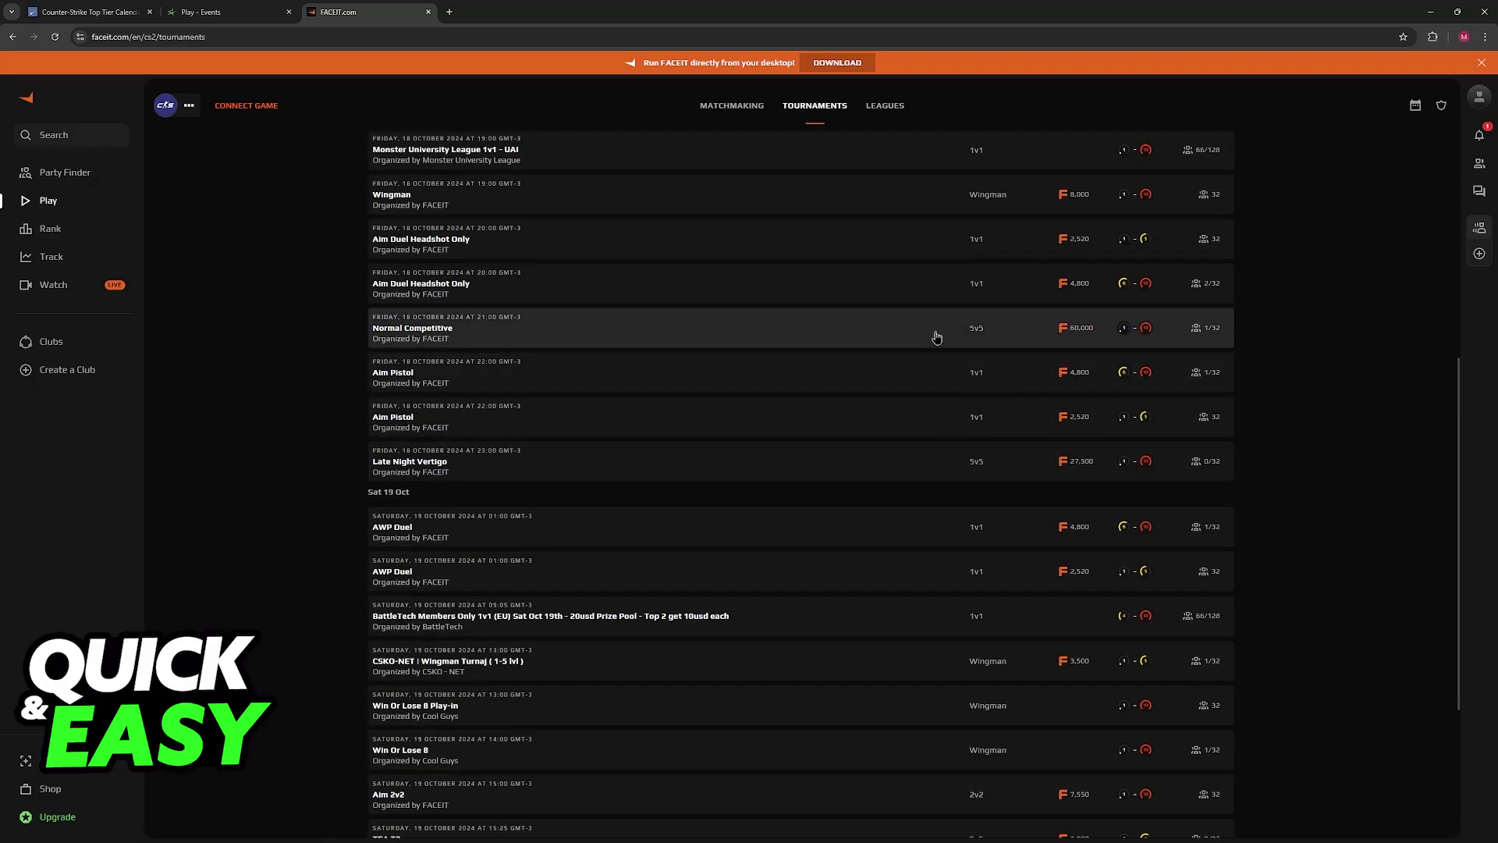
Open the Normal Competitive 5v5 page showing its 60,000 prize pool and Join button.
{"action": "left_click", "coordinate": [976, 334]}
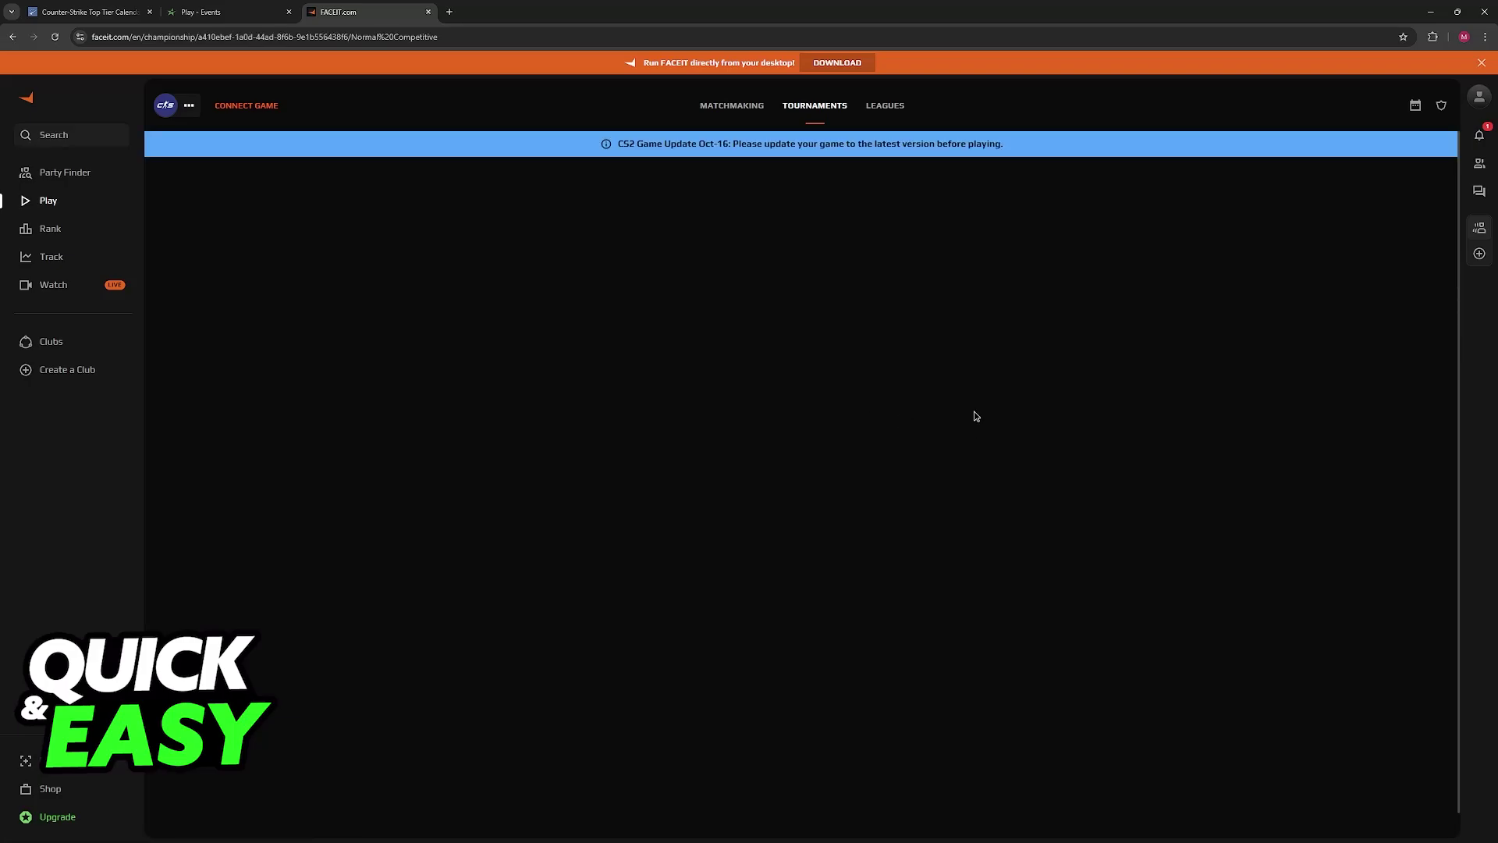
{"action": "scroll", "coordinate": [957, 434], "scroll_direction": "down", "scroll_amount": 3}
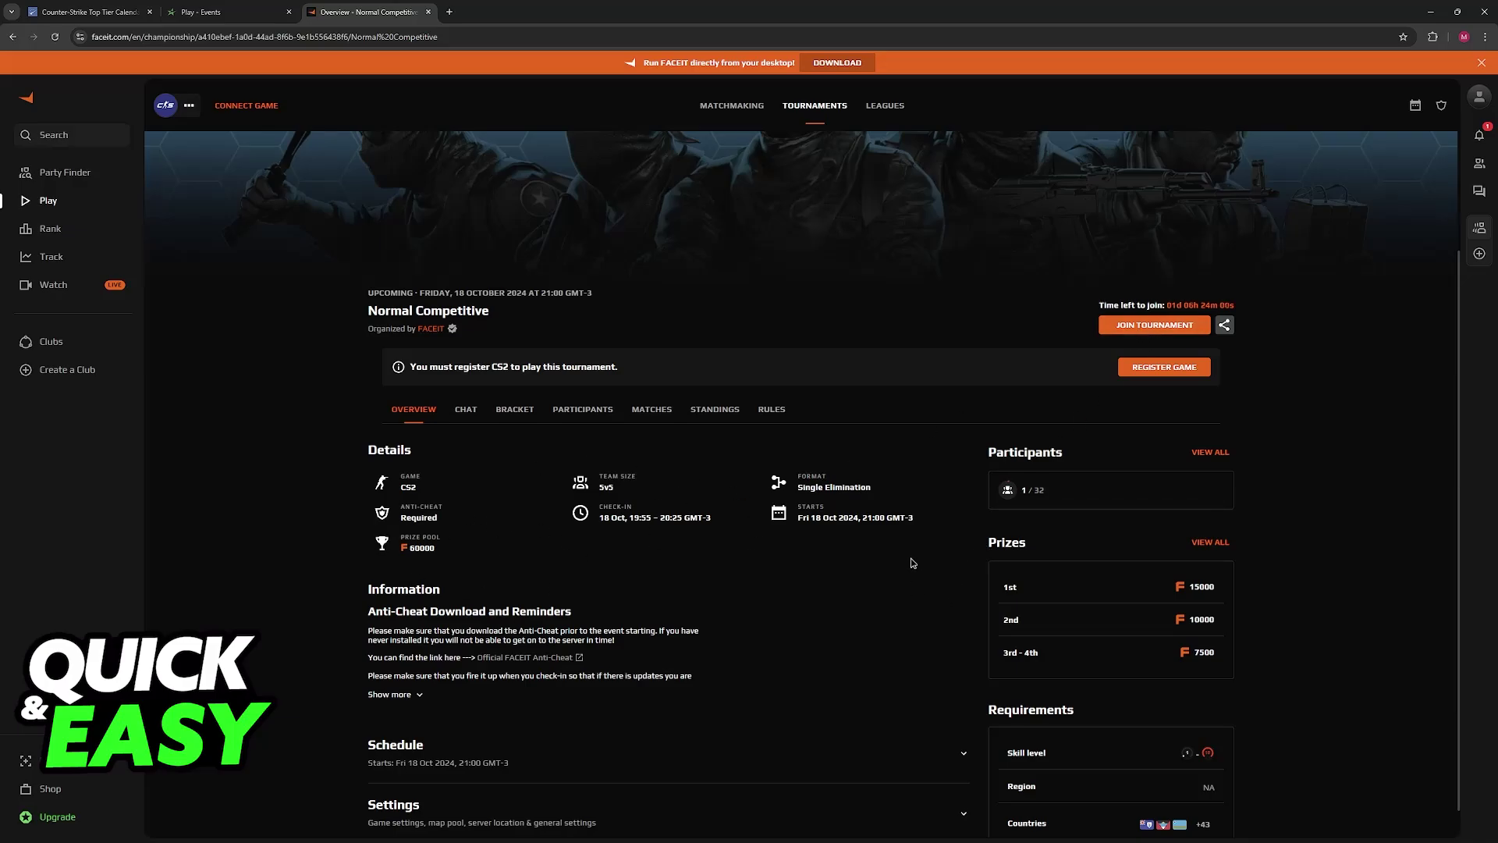
{"action": "scroll", "coordinate": [921, 631], "scroll_direction": "down", "scroll_amount": 1}
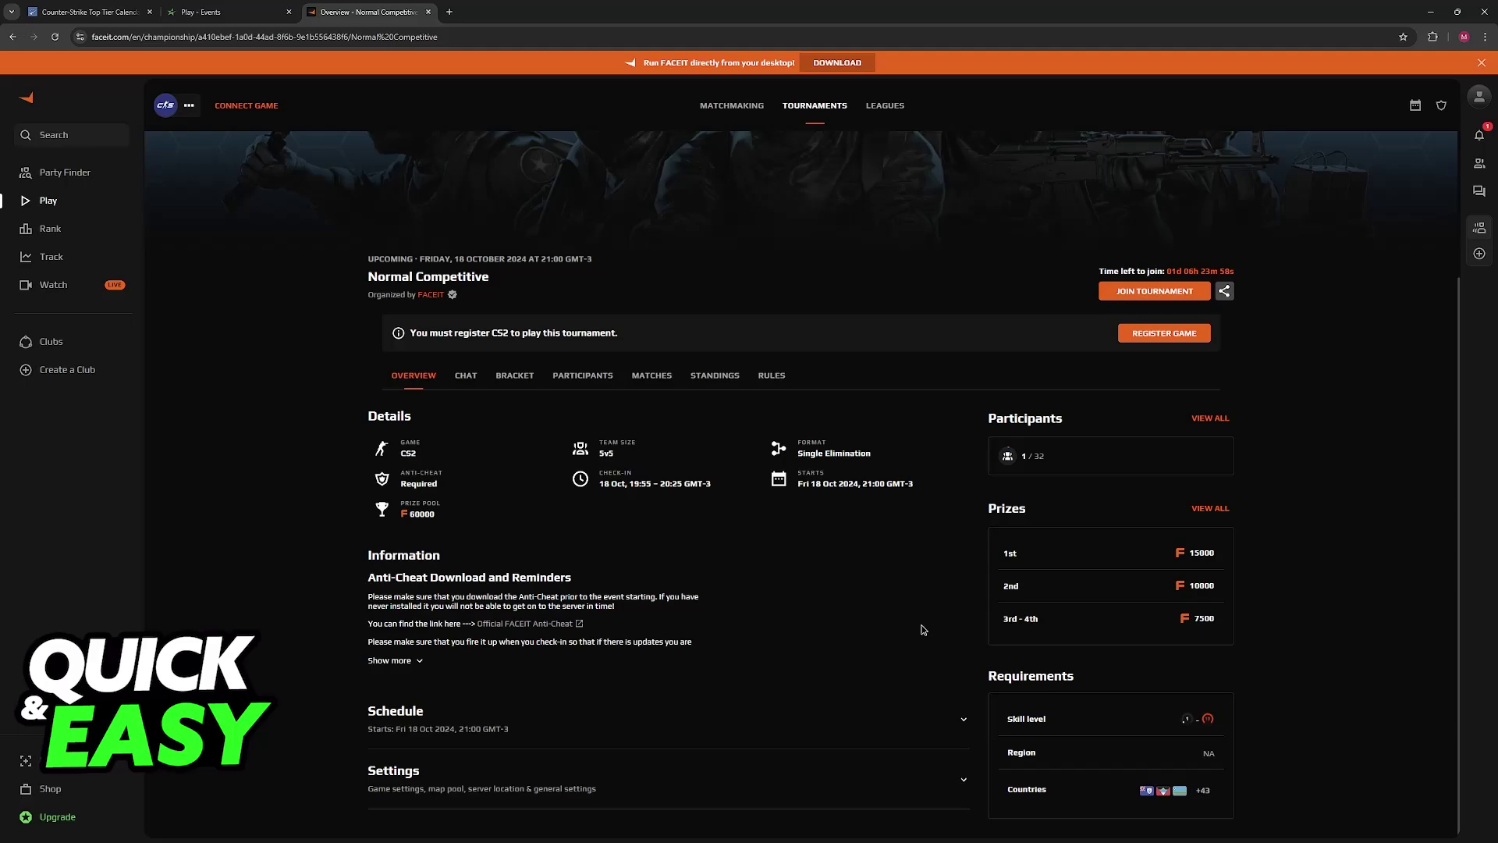
{"action": "scroll", "coordinate": [838, 581], "scroll_direction": "up", "scroll_amount": 5}
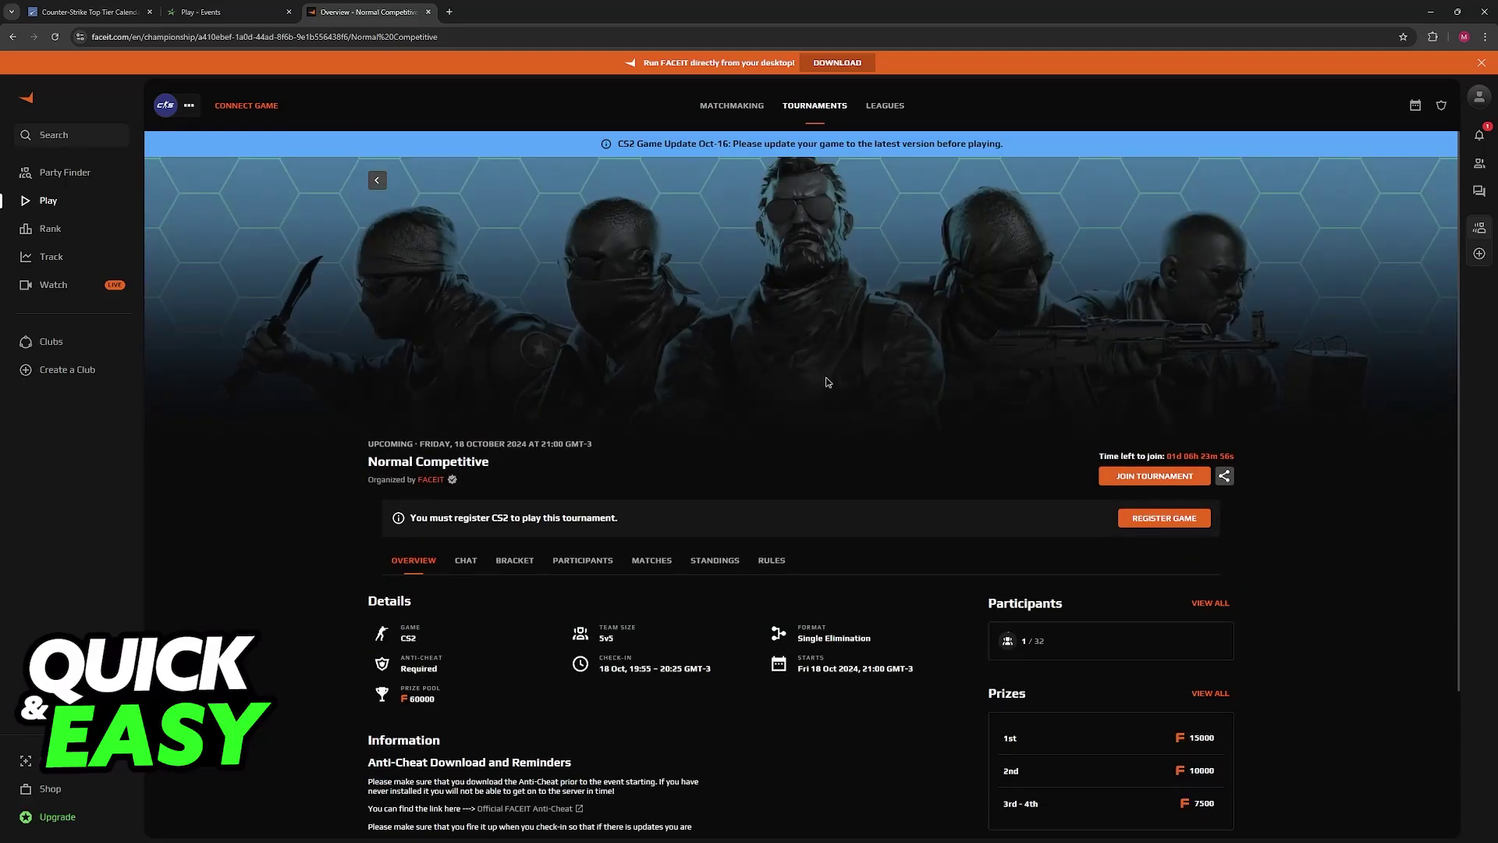